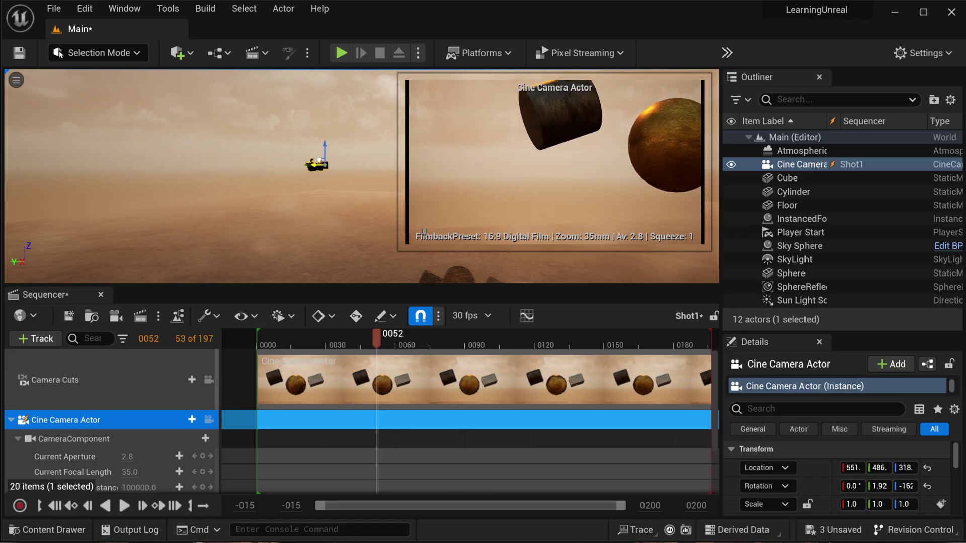
# - Nudge the Cine Camera Actor left and start the local render of the Master sequence
pyautogui.moveTo(852, 468); pyautogui.dragTo(834, 467)
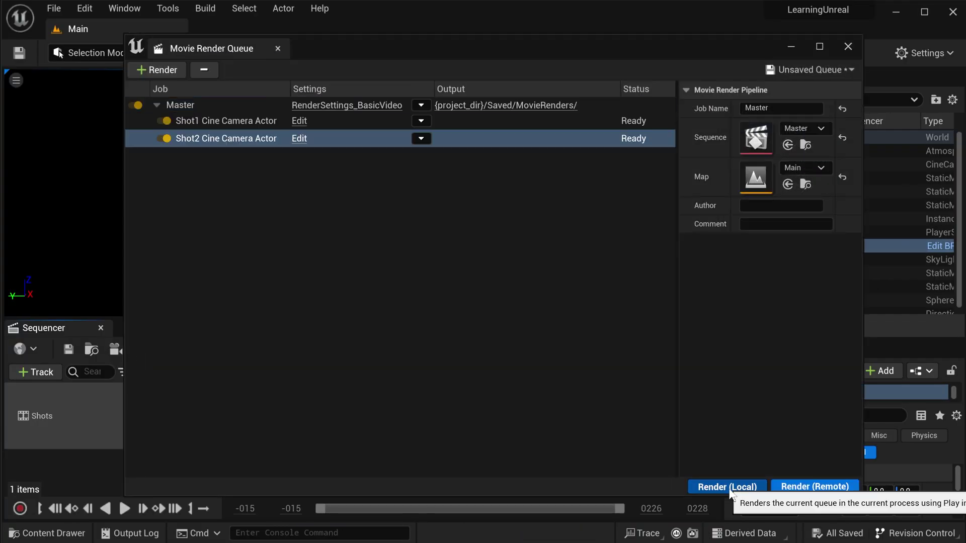
pyautogui.click(727, 487)
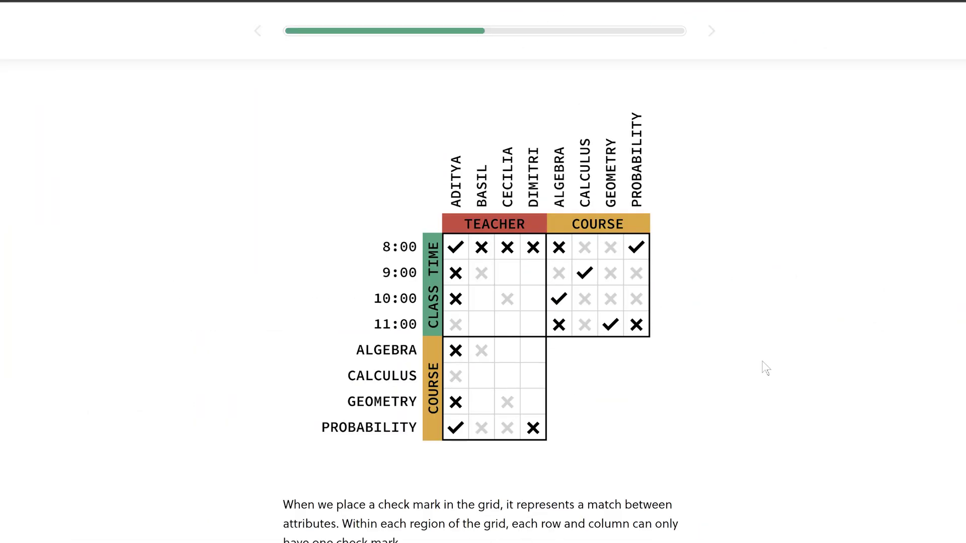
# - Scroll down the page toward the logic puzzle lesson
pyautogui.scroll(-15, 763, 366)
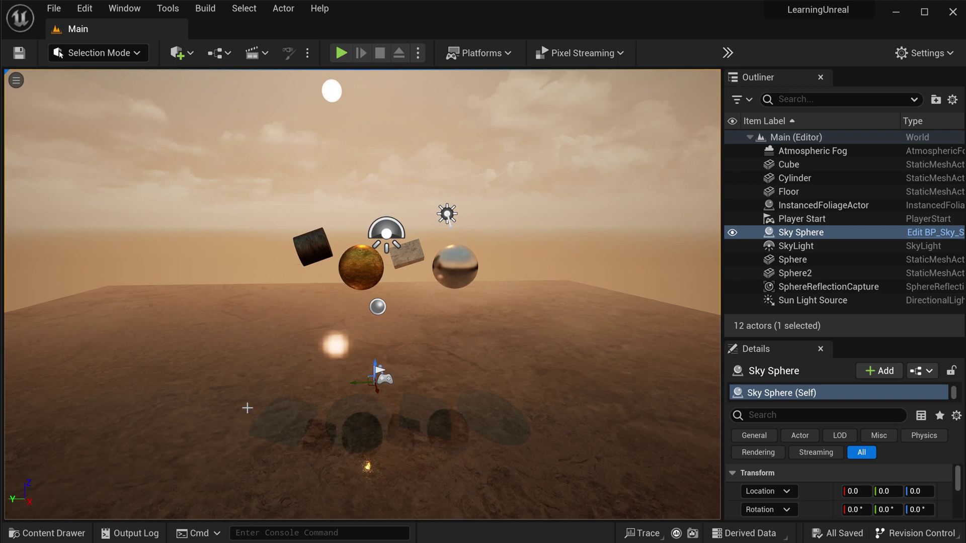
# - Open the Master level sequence from the Content Drawer
pyautogui.click(48, 533)
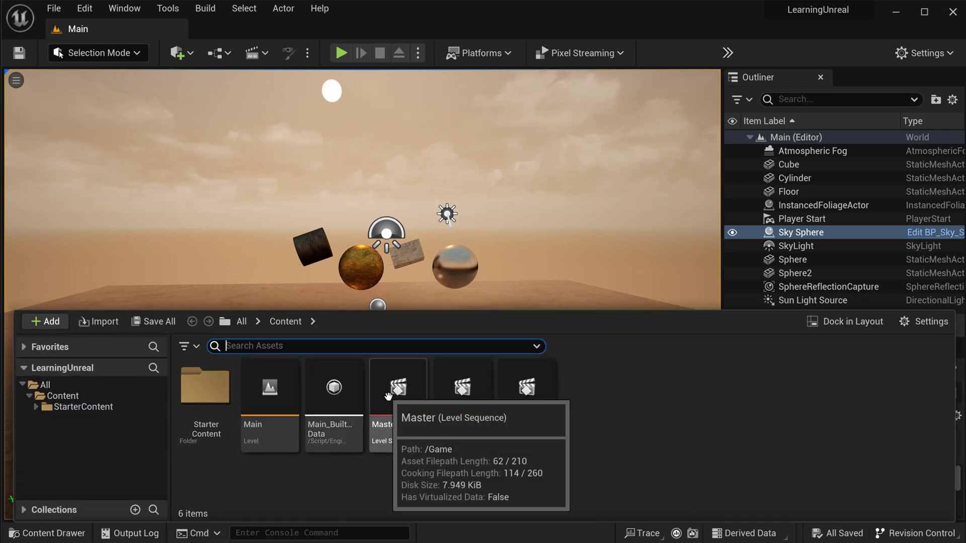
pyautogui.doubleClick(397, 389)
pyautogui.moveTo(439, 261); pyautogui.dragTo(439, 264, button='right')
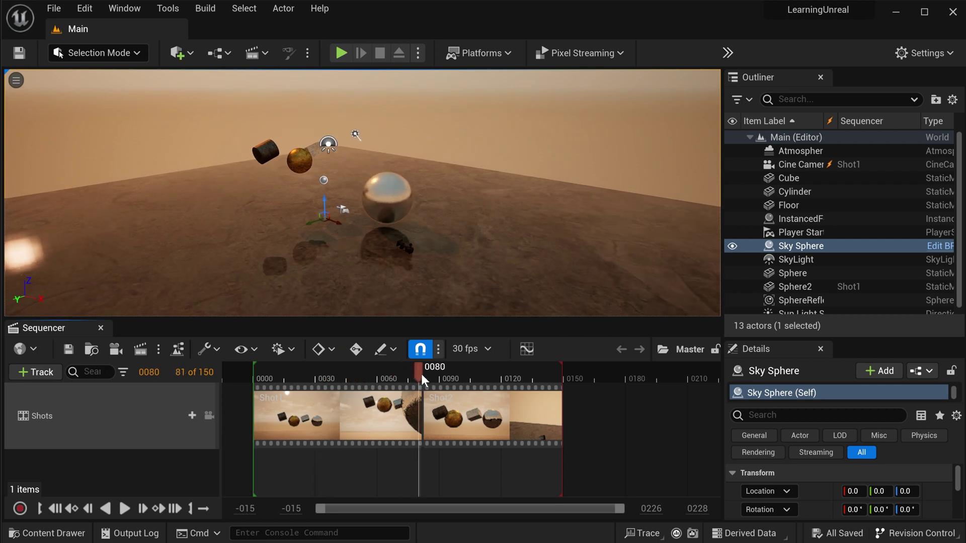
# - Preview both shots with Lock Viewport to Shots on, then send Master to Movie Render Queue
pyautogui.moveTo(421, 373); pyautogui.dragTo(478, 373)
pyautogui.moveTo(353, 379); pyautogui.dragTo(330, 379)
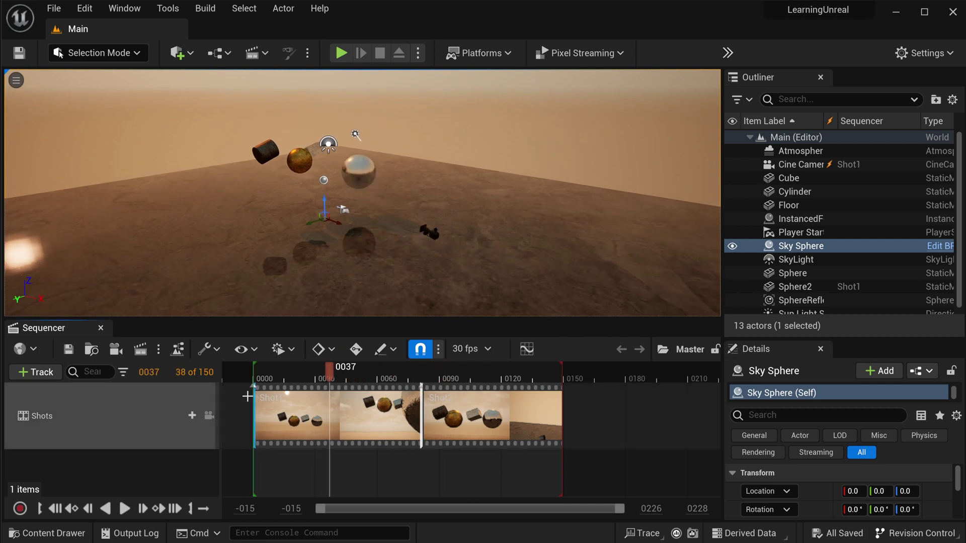
pyautogui.click(209, 415)
pyautogui.moveTo(294, 376); pyautogui.dragTo(358, 388)
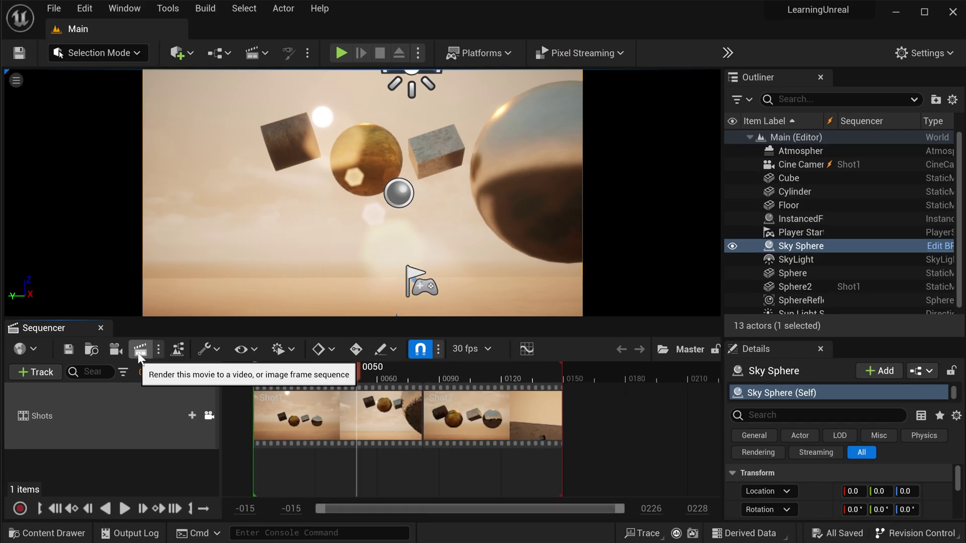
pyautogui.click(211, 253)
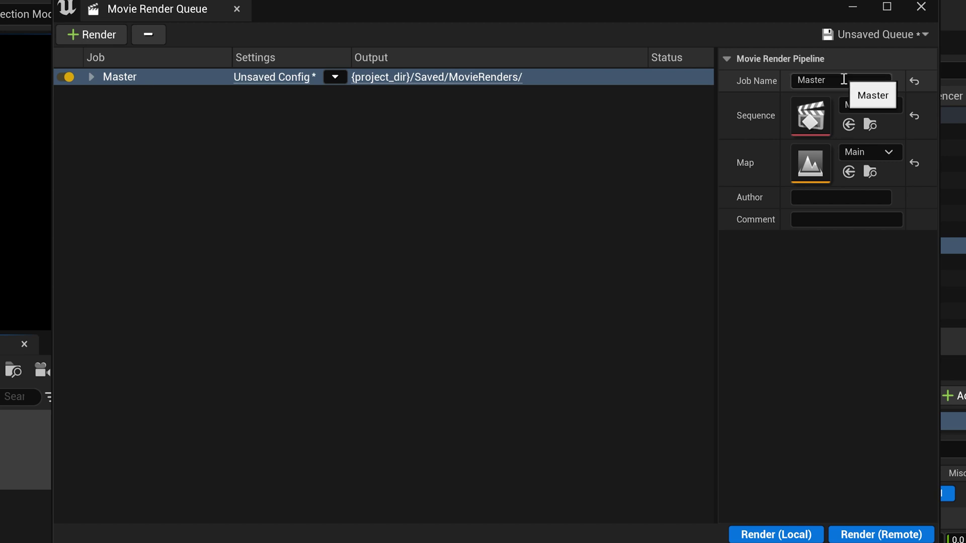
# - Keep Master as the job's sequence and expand it with a wider Job column
pyautogui.click(888, 107)
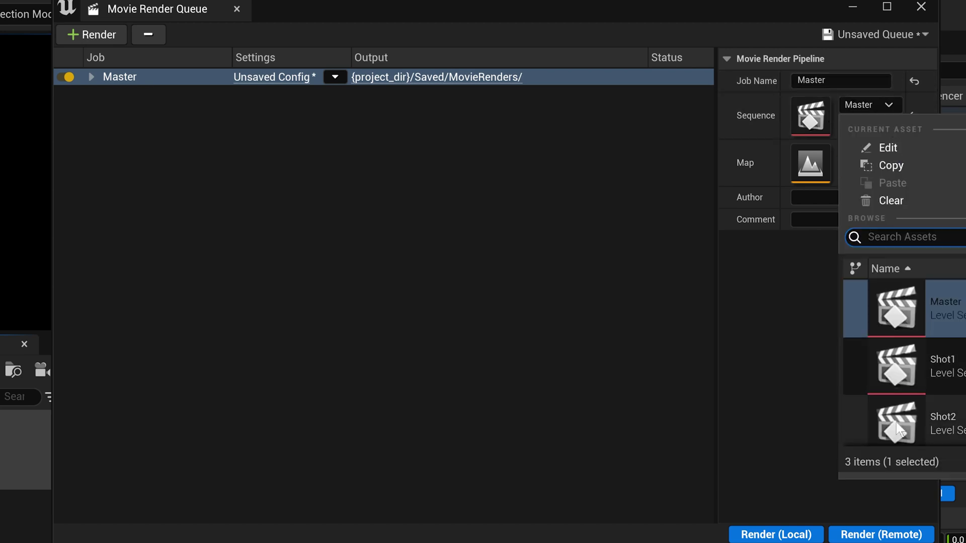
pyautogui.click(898, 107)
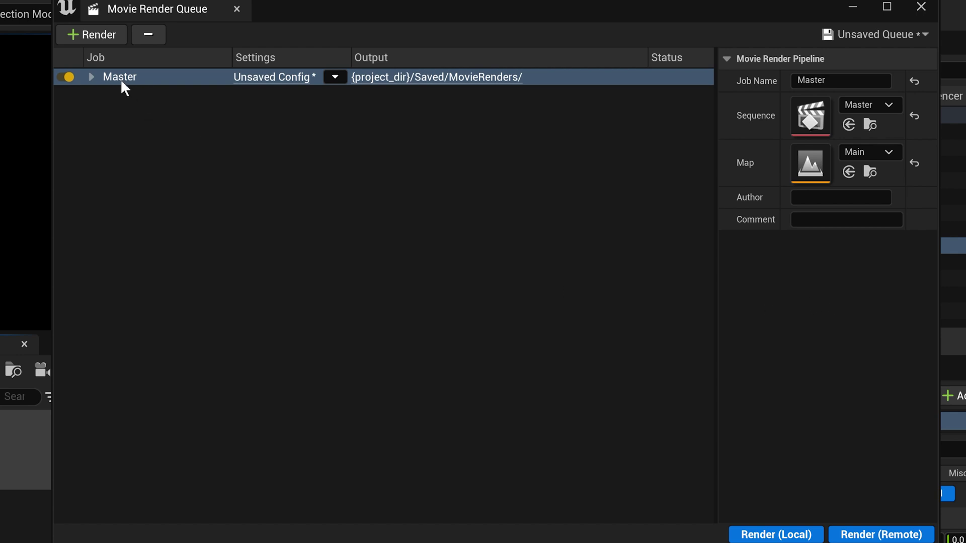
pyautogui.click(92, 76)
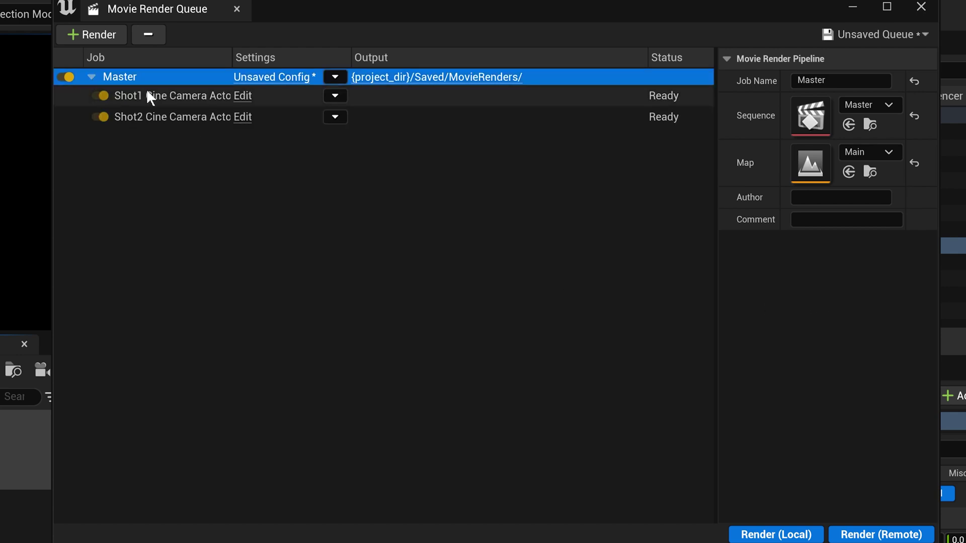
pyautogui.moveTo(232, 57); pyautogui.dragTo(254, 57)
# - Select the Shot1 and Shot2 camera cuts and check the output folder on disk
pyautogui.click(180, 96)
pyautogui.click(179, 112)
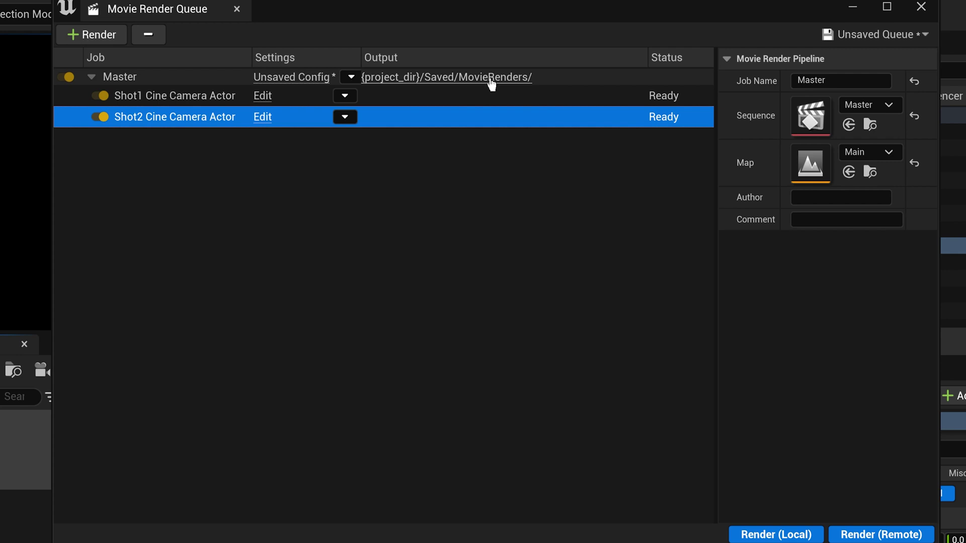
pyautogui.click(463, 78)
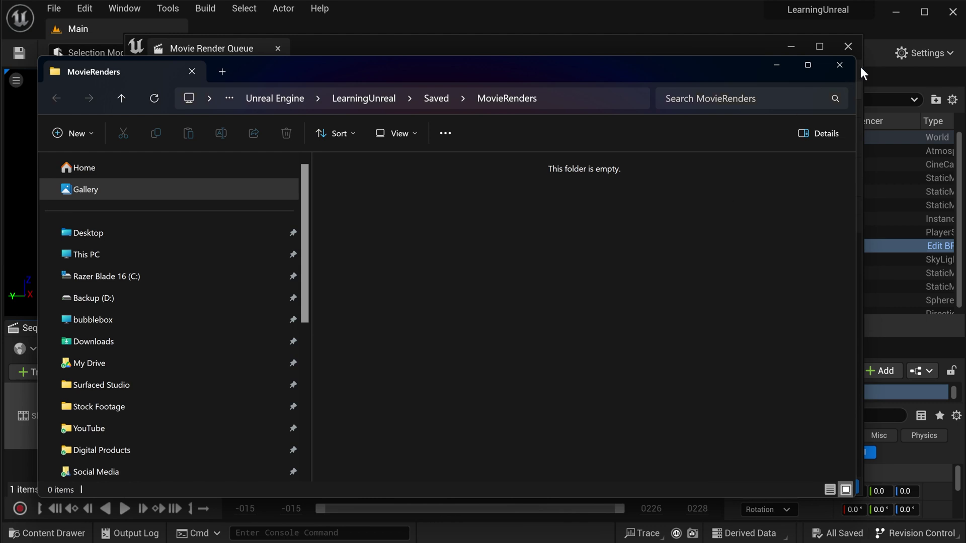
pyautogui.click(838, 66)
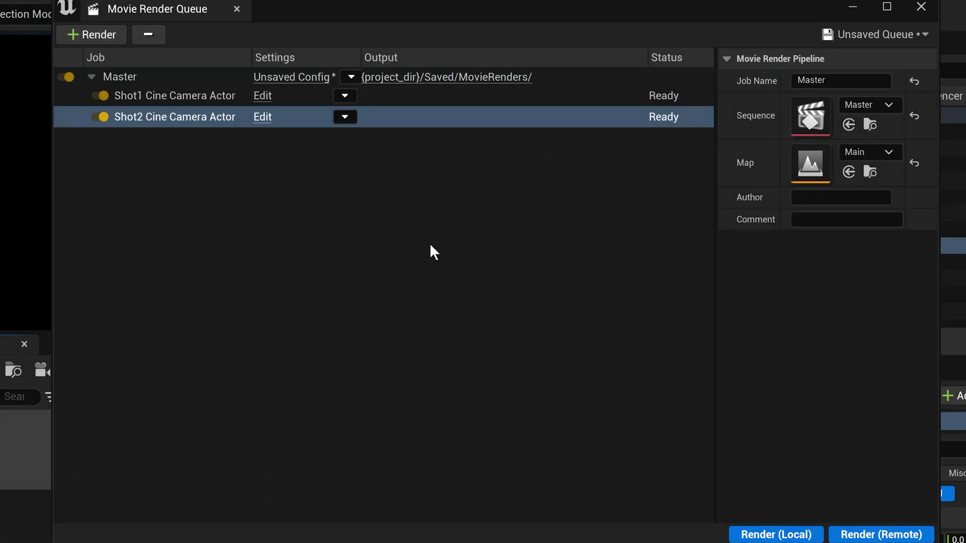
# - Open the job's Unsaved Config maximized and review .jpg Sequence, Deferred Rendering and Settings categories
pyautogui.click(282, 78)
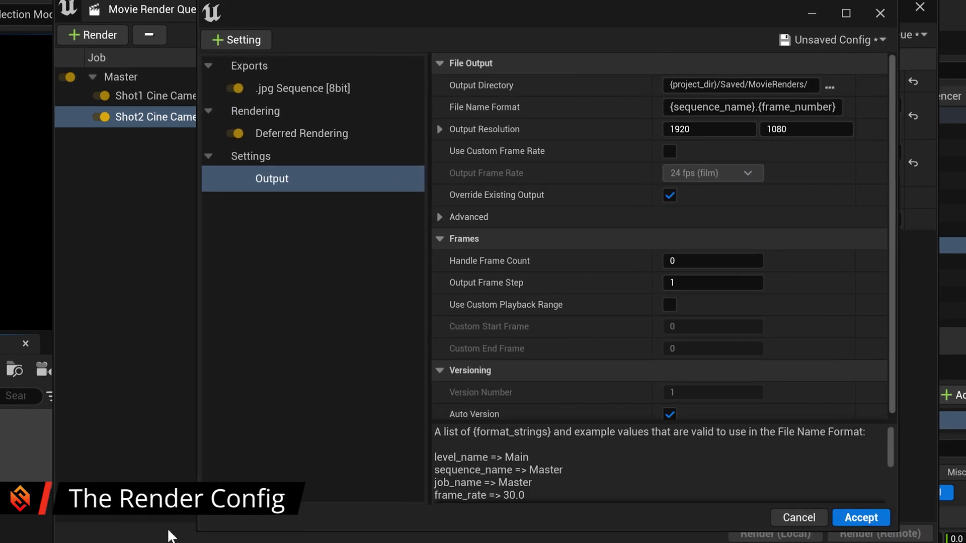
pyautogui.click(846, 13)
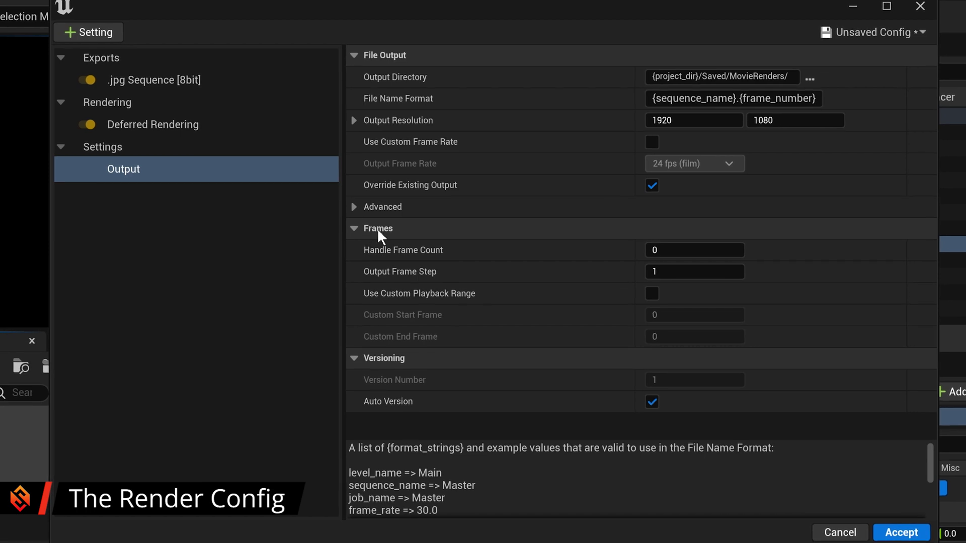
pyautogui.click(104, 59)
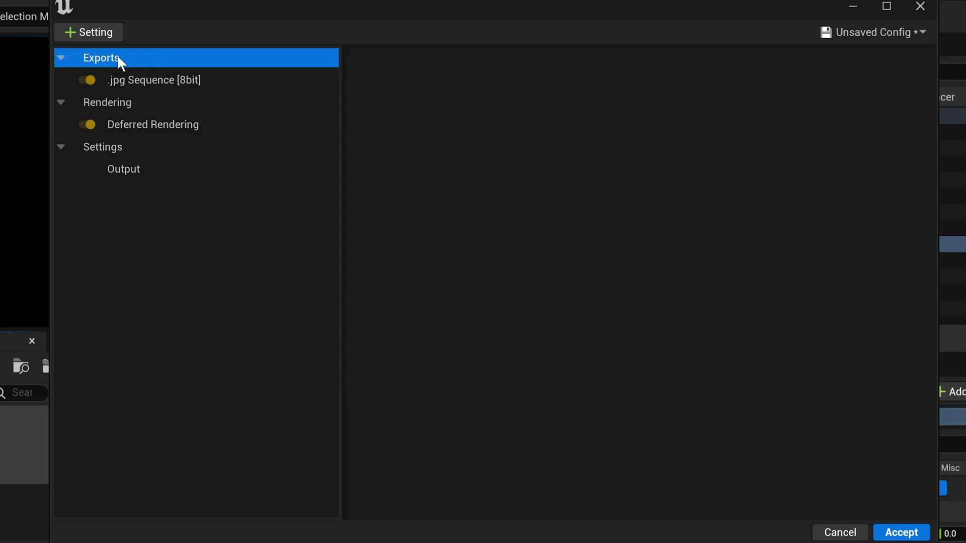
pyautogui.click(165, 83)
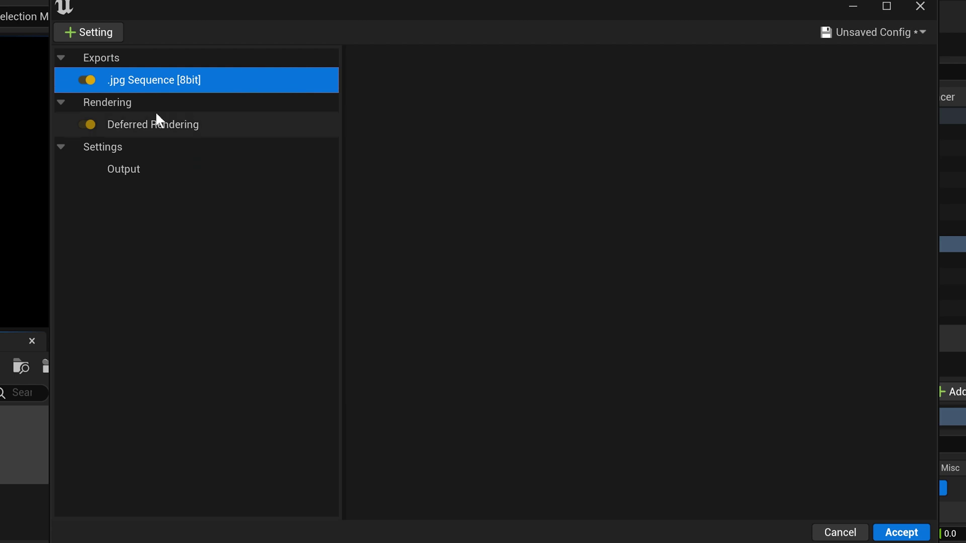
pyautogui.click(131, 112)
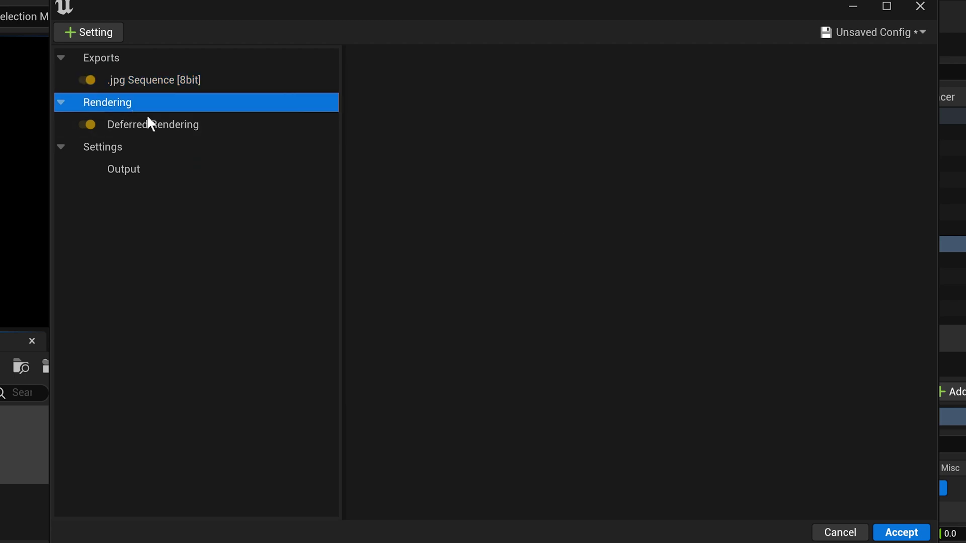
pyautogui.click(179, 126)
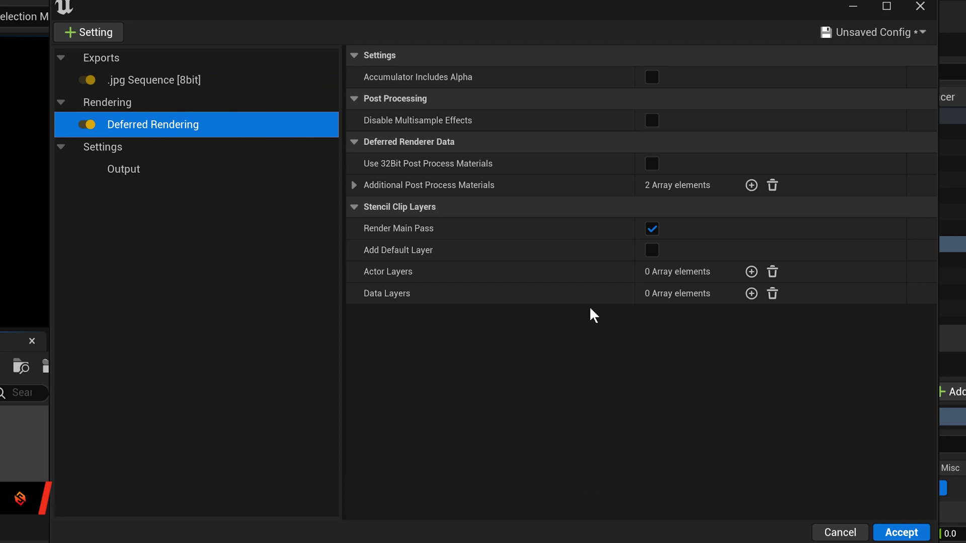
pyautogui.click(130, 147)
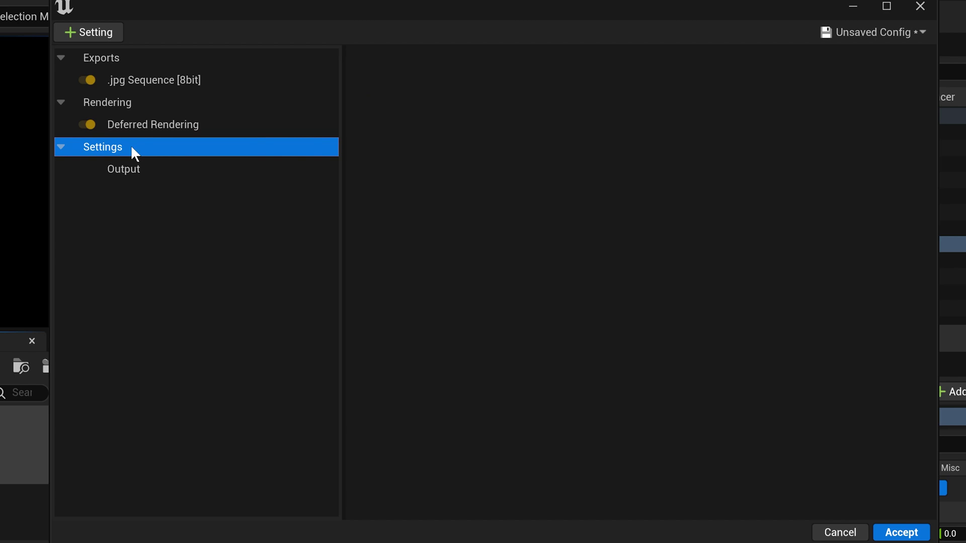
# - Review Output settings, toggling Use Custom Frame Rate on and back off, then open + Setting
pyautogui.click(185, 170)
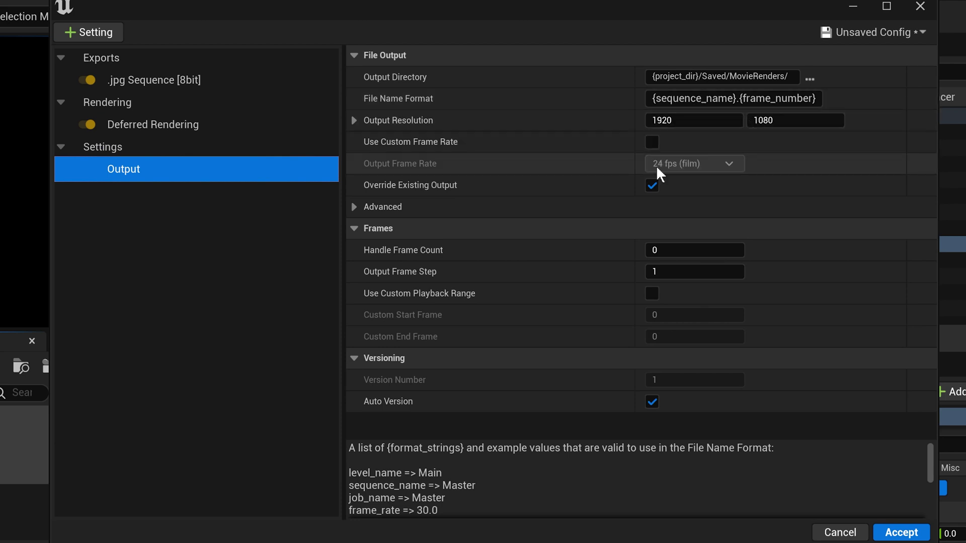
pyautogui.click(652, 143)
pyautogui.click(651, 142)
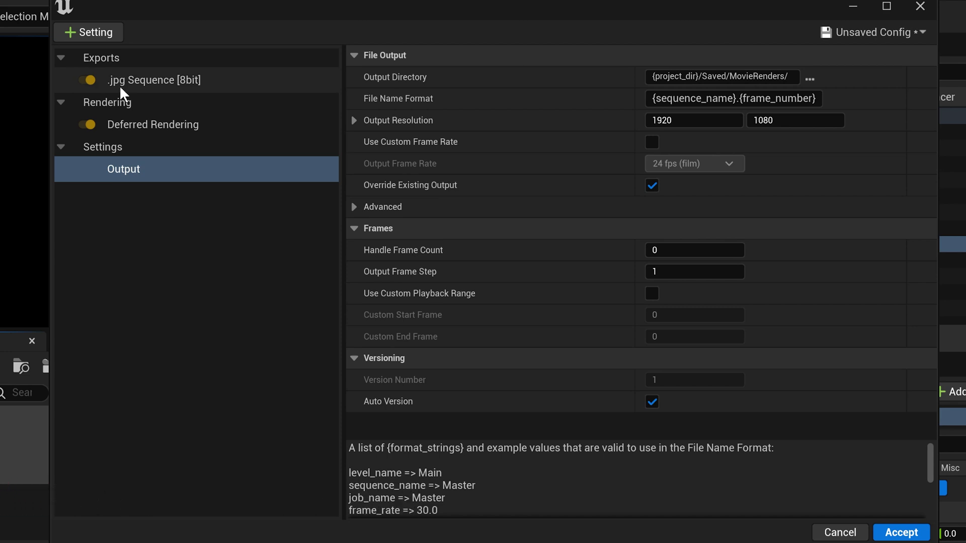
pyautogui.click(95, 32)
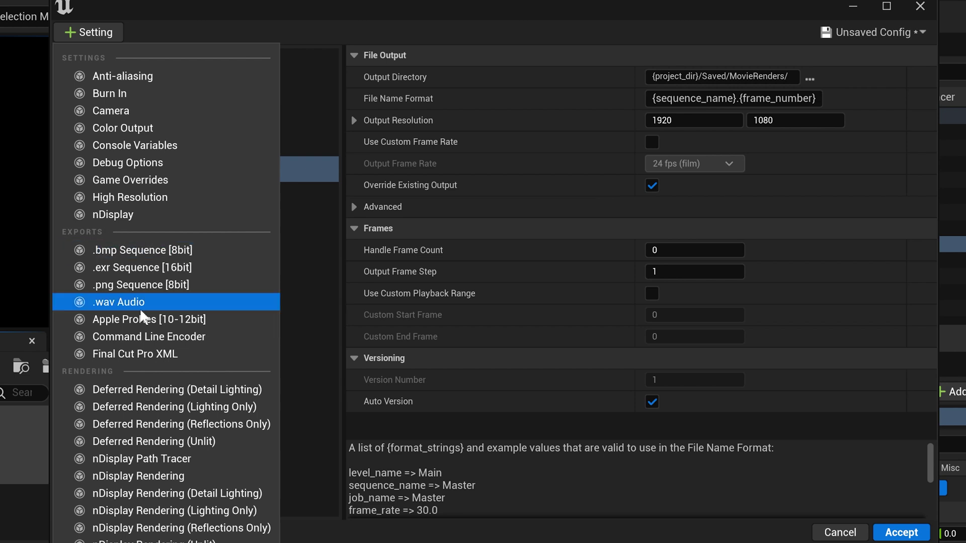
# - Add an Apple ProRes export using the Apple ProRes 422 codec and disable .jpg Sequence
pyautogui.click(167, 321)
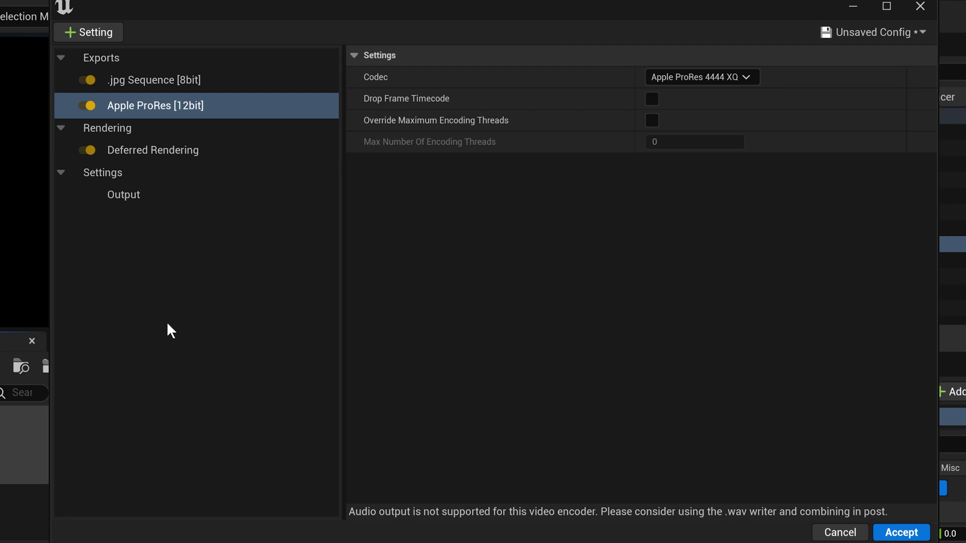
pyautogui.click(745, 81)
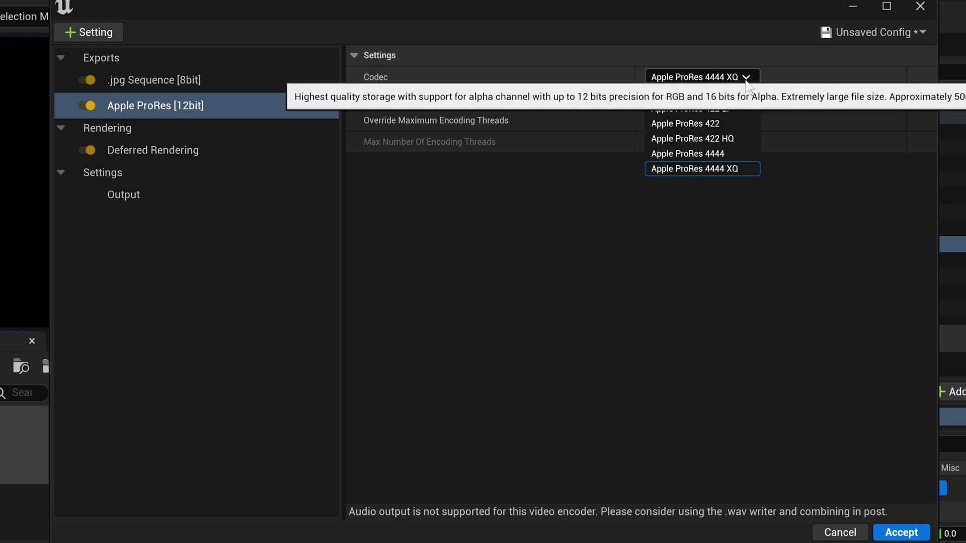
pyautogui.click(726, 124)
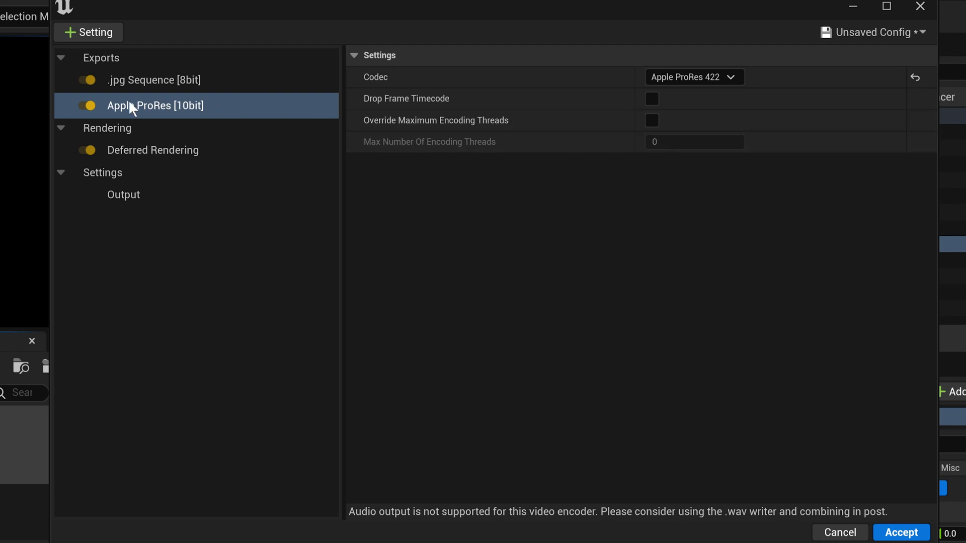
pyautogui.click(88, 79)
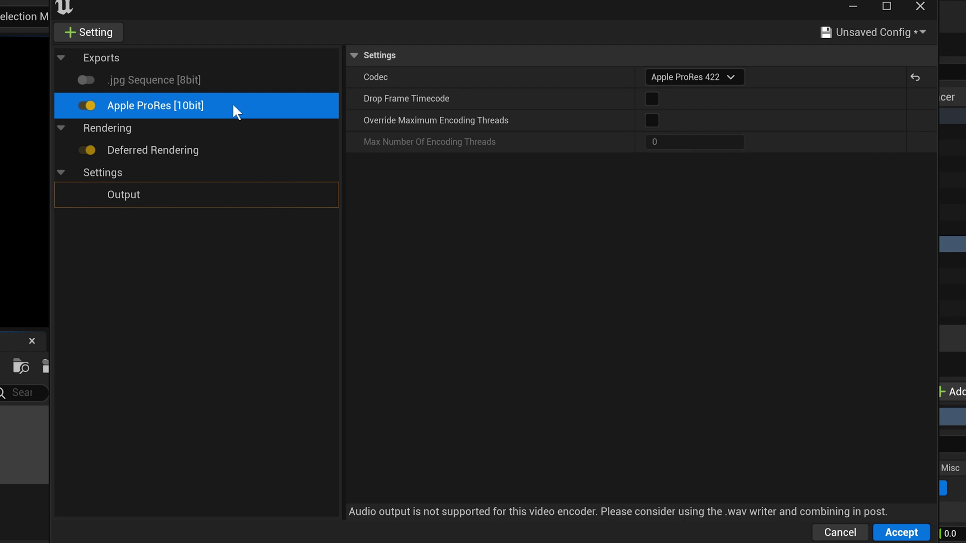
pyautogui.click(96, 32)
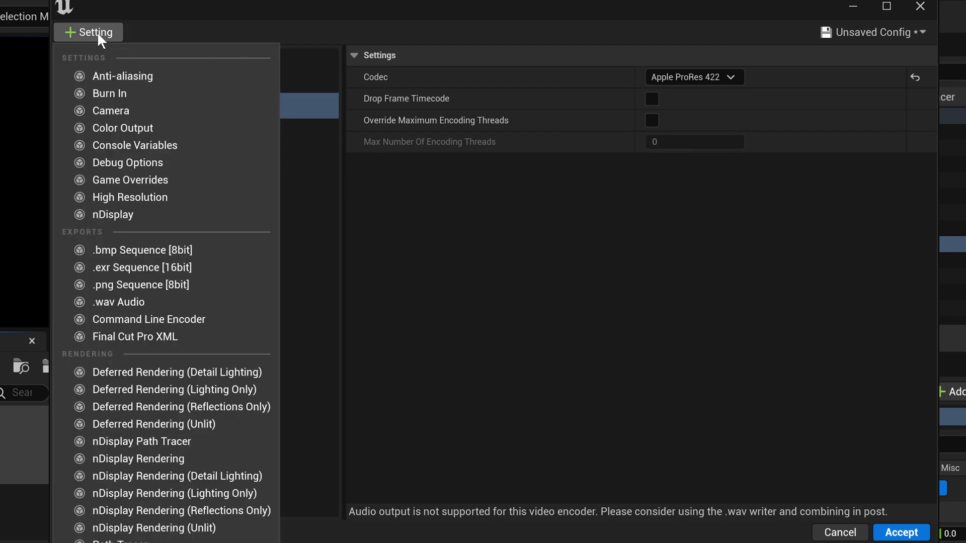
# - Add Anti-aliasing with spatial and temporal sample counts left at 1
pyautogui.click(154, 75)
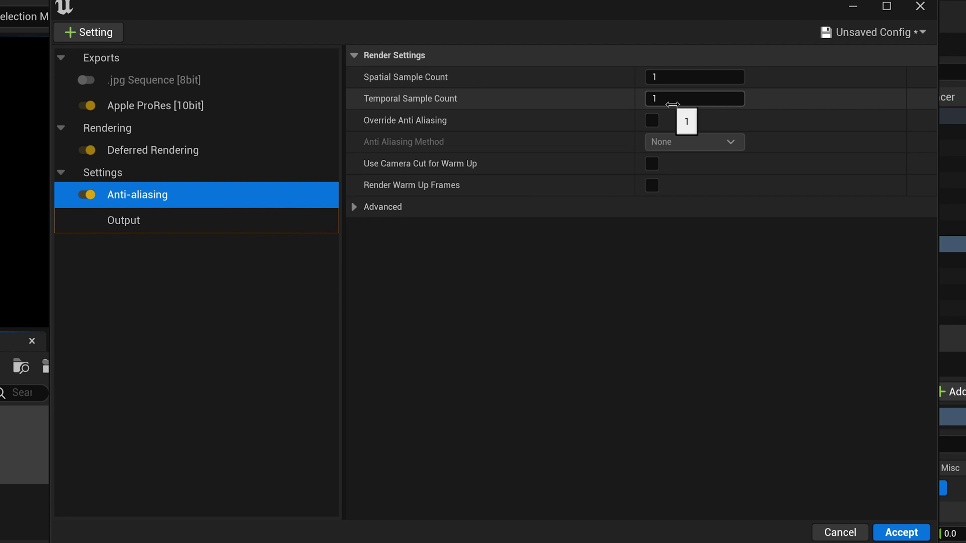
pyautogui.click(358, 221)
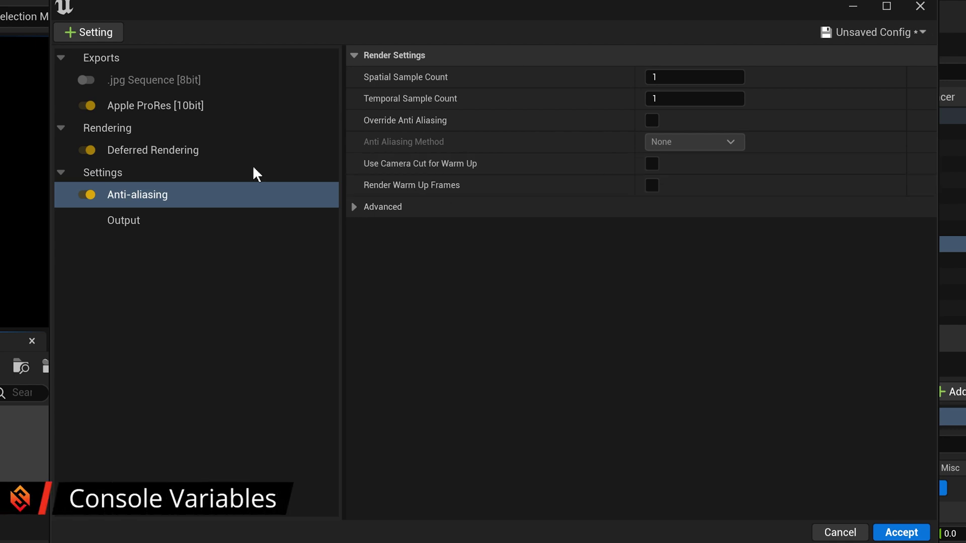
pyautogui.click(104, 34)
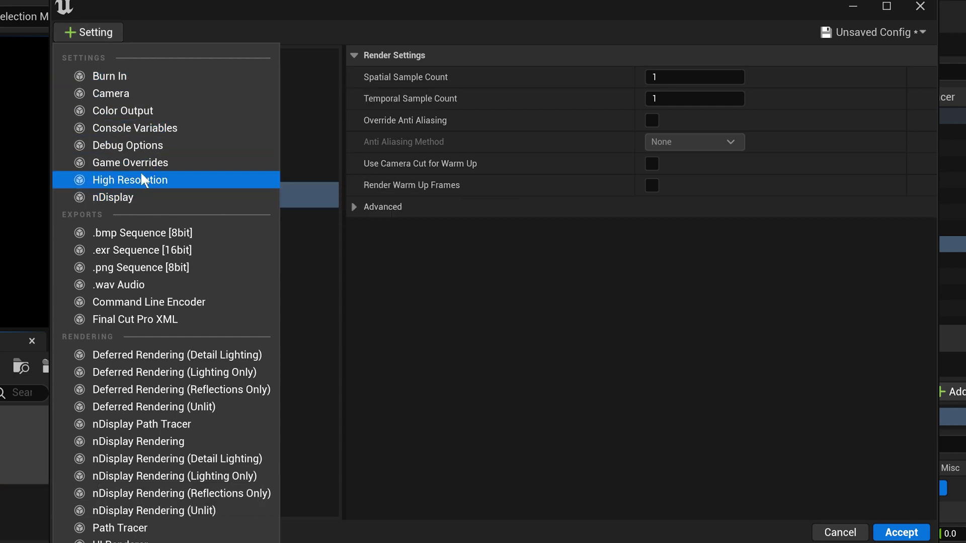
# - Add a Console Variables setting with r.MotionBlurQuality set to 4
pyautogui.click(172, 130)
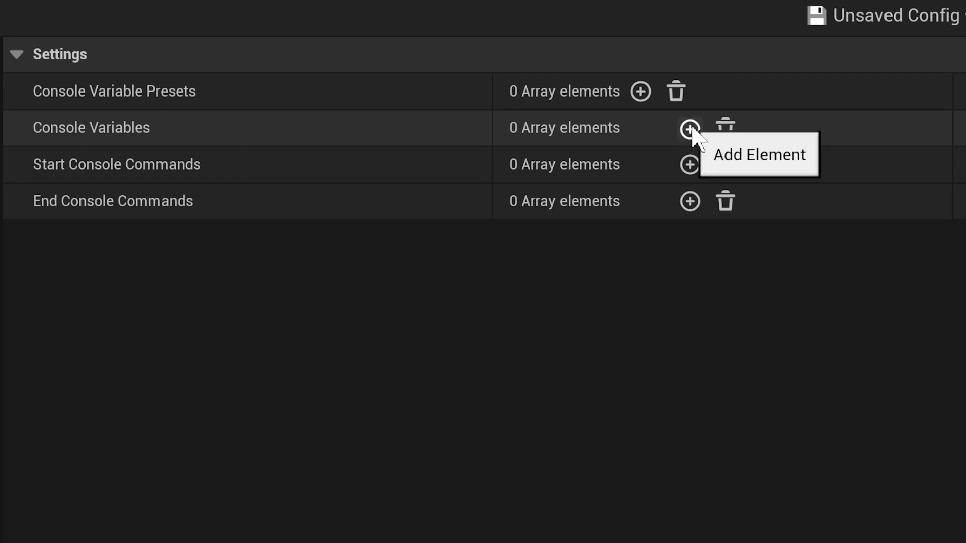
pyautogui.click(690, 128)
pyautogui.click(306, 167)
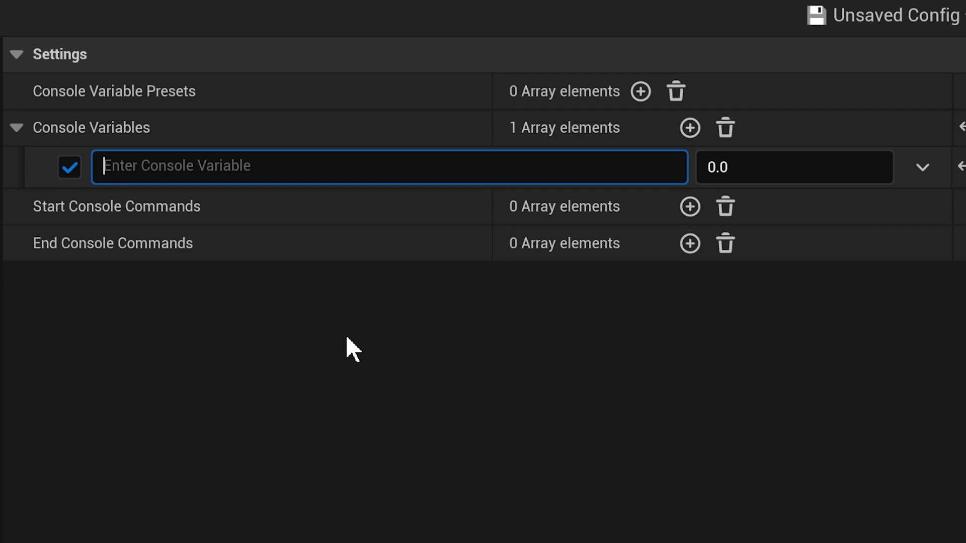
pyautogui.write('r.')
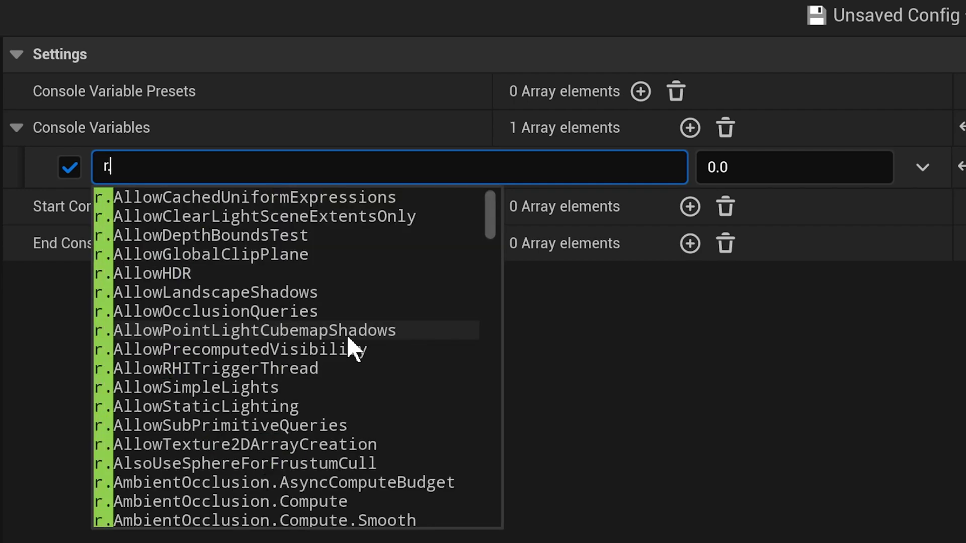
pyautogui.write('MotionBlu')
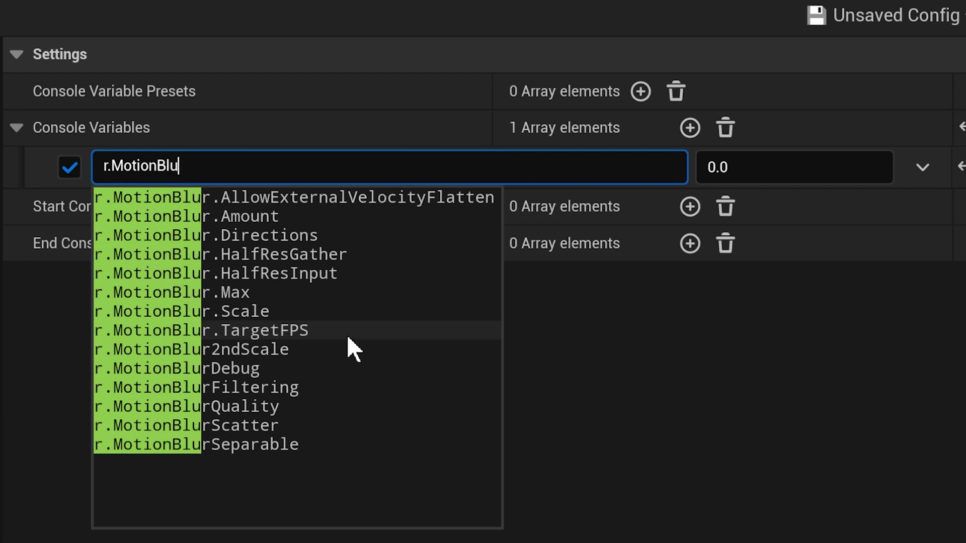
pyautogui.write('rQuality')
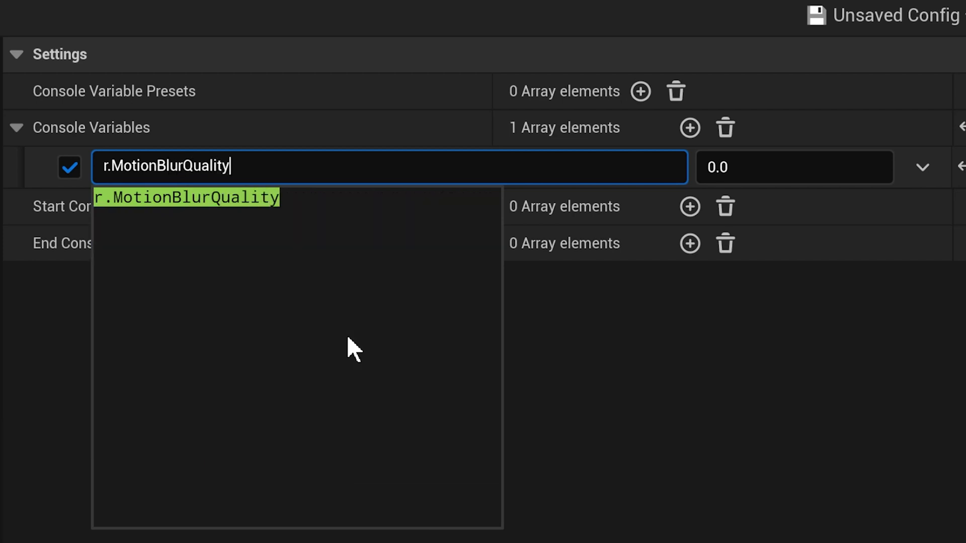
pyautogui.click(269, 199)
pyautogui.click(773, 164)
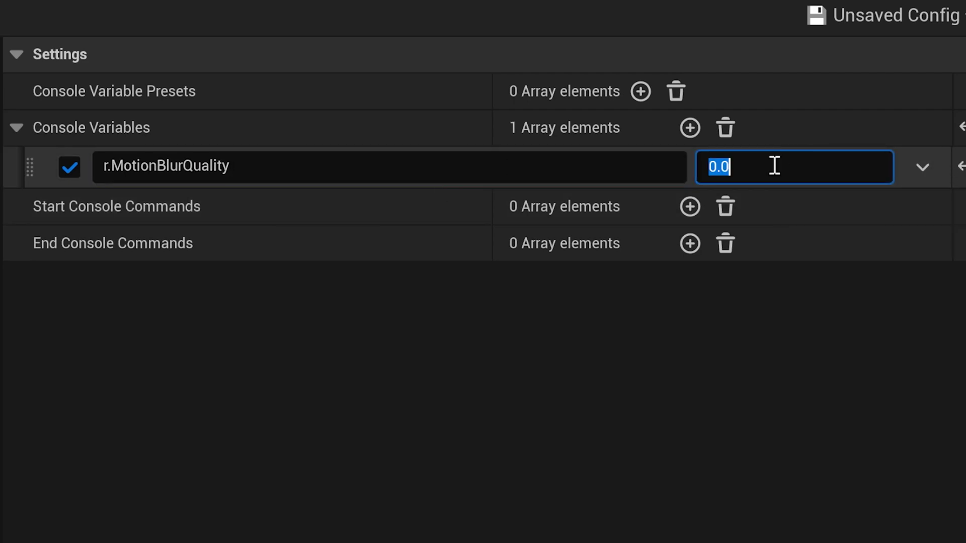
pyautogui.write('4')
pyautogui.press('Return')
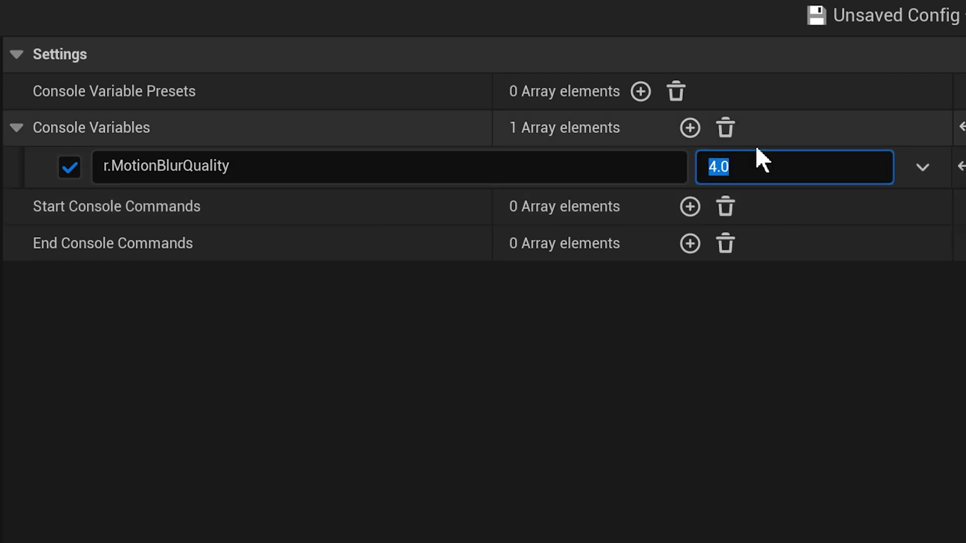
# - Add cvars r.BloomQuality at 5 and r.Tonemapper.Quality at 5
pyautogui.click(690, 127)
pyautogui.click(508, 211)
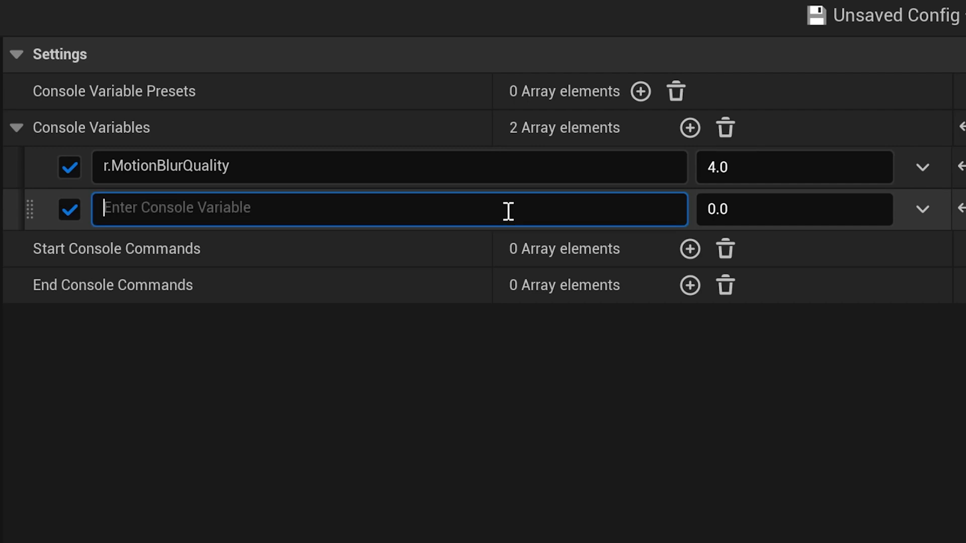
pyautogui.write('r.BloomQuality')
pyautogui.click(745, 211)
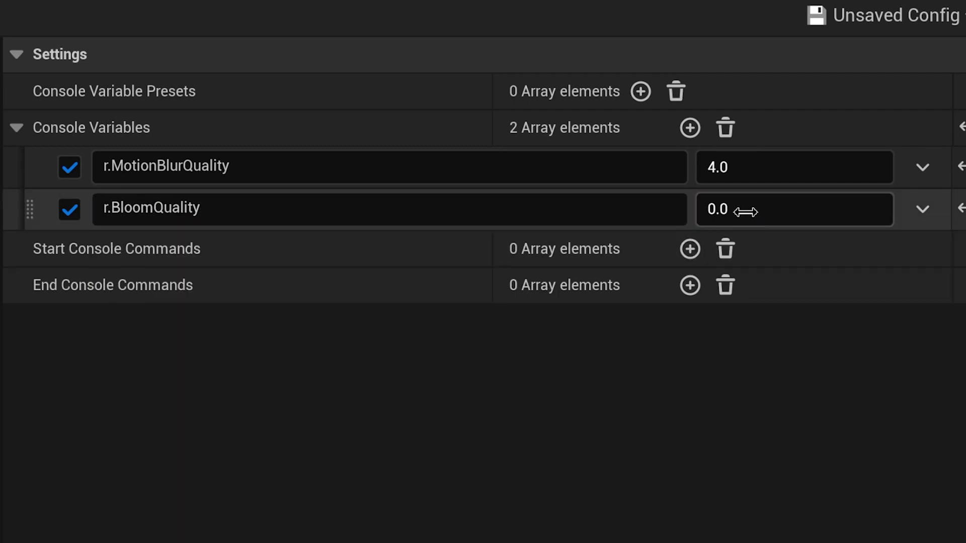
pyautogui.write('5')
pyautogui.press('Return')
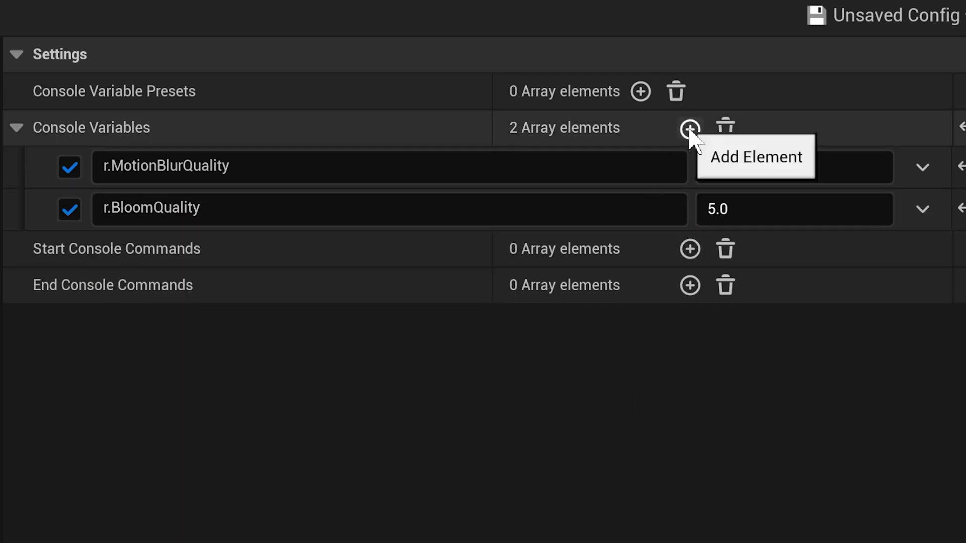
pyautogui.click(690, 128)
pyautogui.click(255, 246)
pyautogui.write('r.')
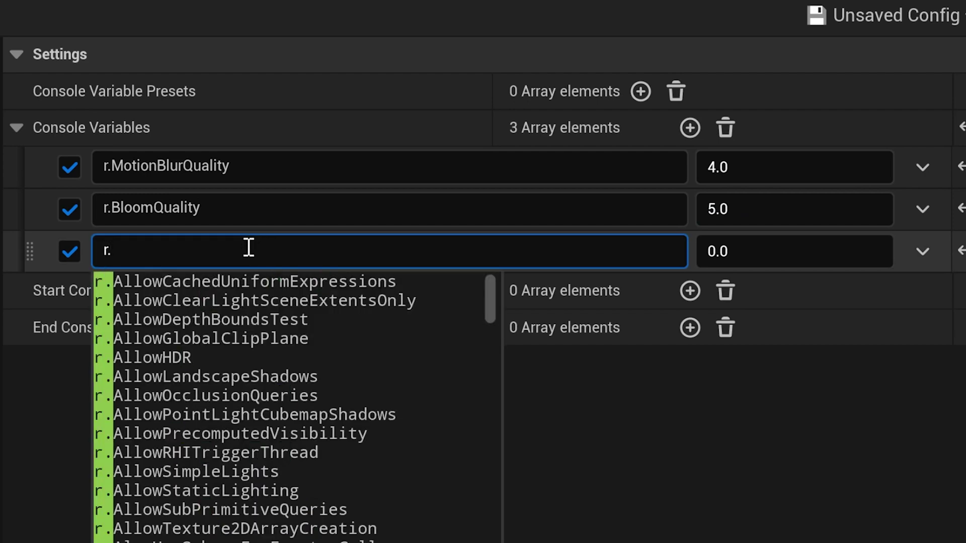
pyautogui.write('Tonemapper.Quality')
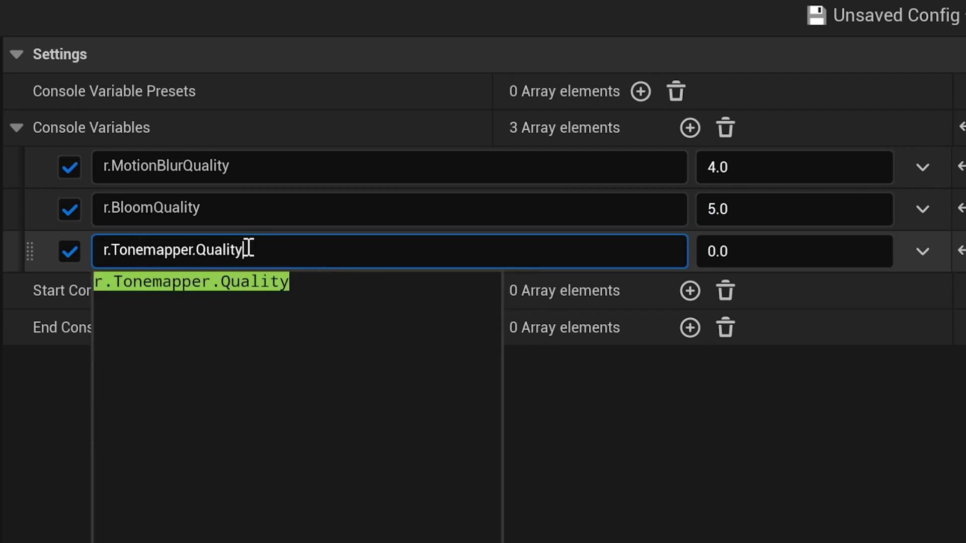
pyautogui.click(765, 250)
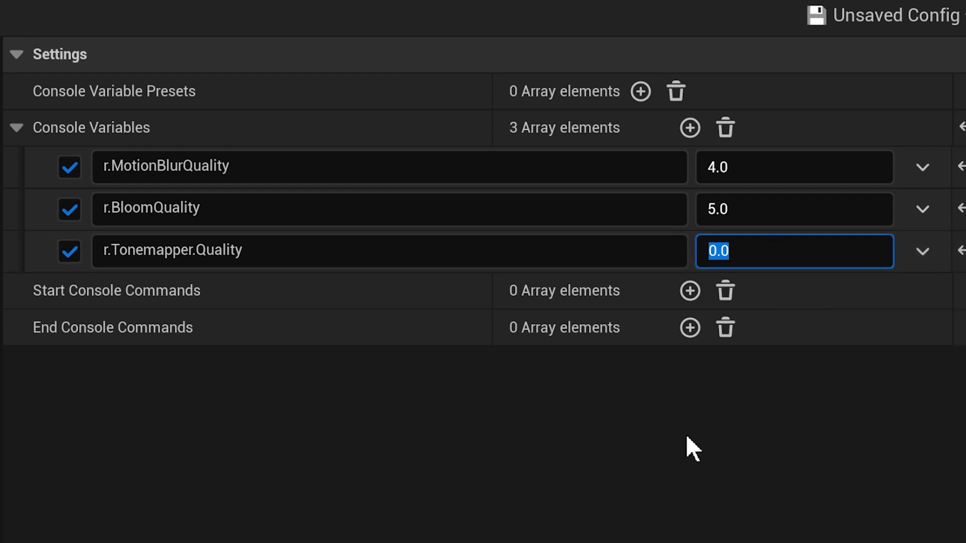
pyautogui.write('5')
pyautogui.press('Return')
# - Add cvars r.DepthOfFieldQuality at 4 and r.RayTracing.GlobalIllumination at 1
pyautogui.click(690, 127)
pyautogui.click(225, 304)
pyautogui.write('r.')
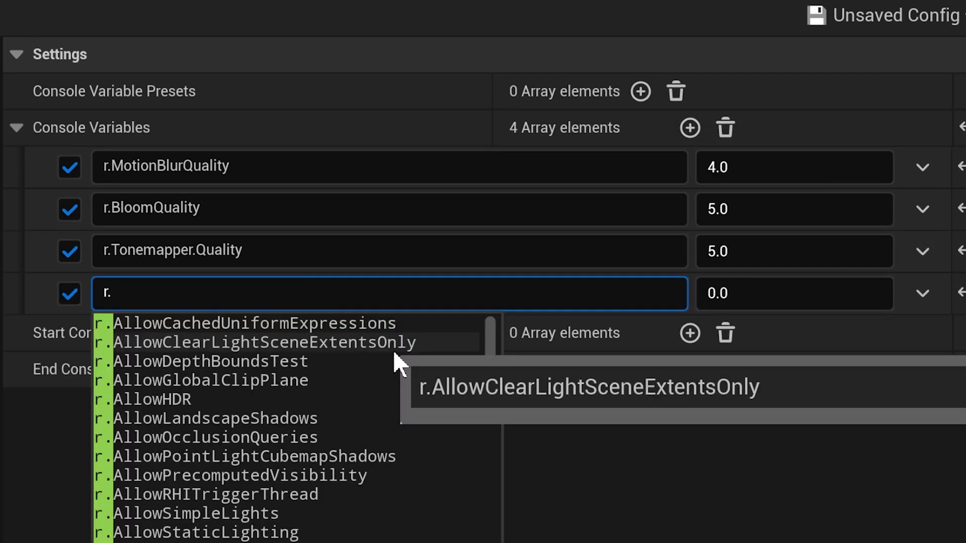
pyautogui.write('DepthOfFieldQuality')
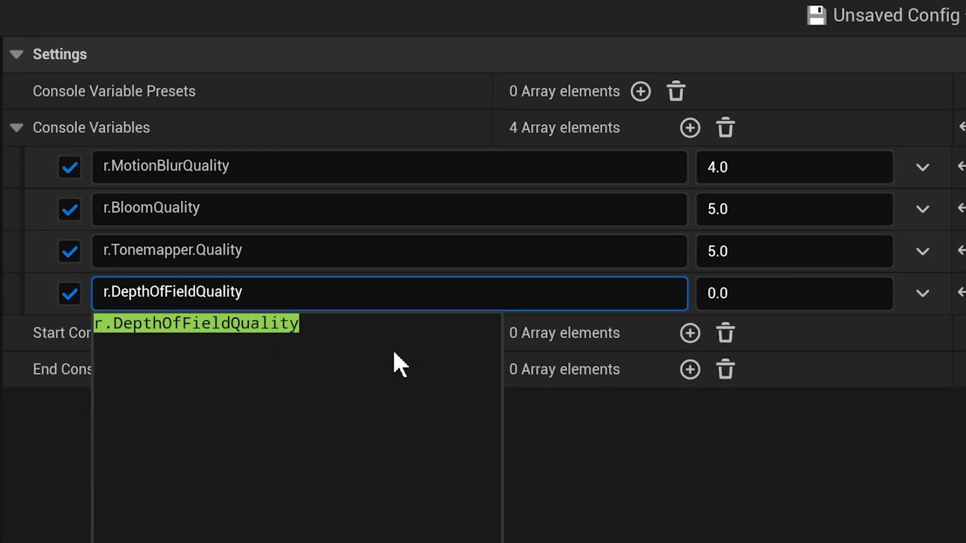
pyautogui.press('Return')
pyautogui.click(776, 291)
pyautogui.write('4')
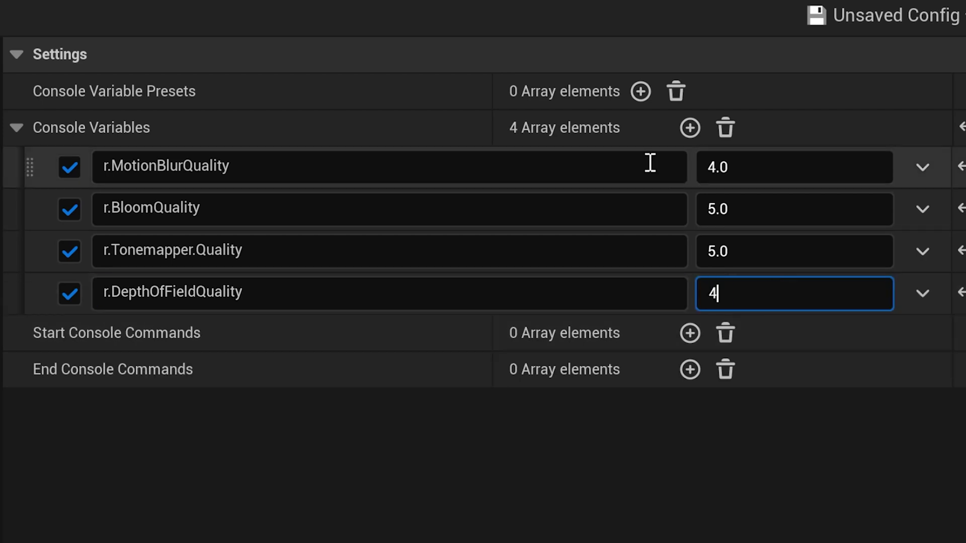
pyautogui.click(689, 127)
pyautogui.click(256, 334)
pyautogui.write('r.RayTr')
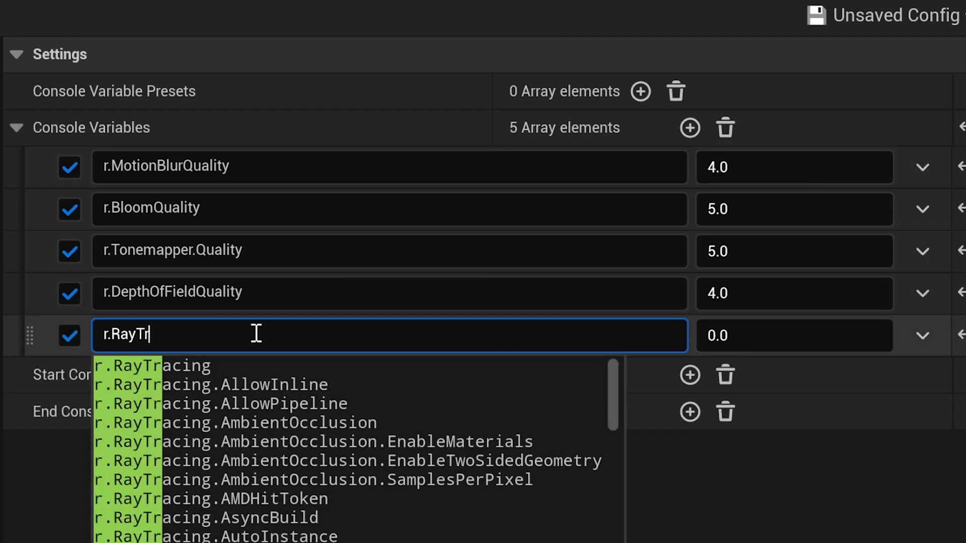
pyautogui.write('acing.GlobalIllumination')
pyautogui.press('Return')
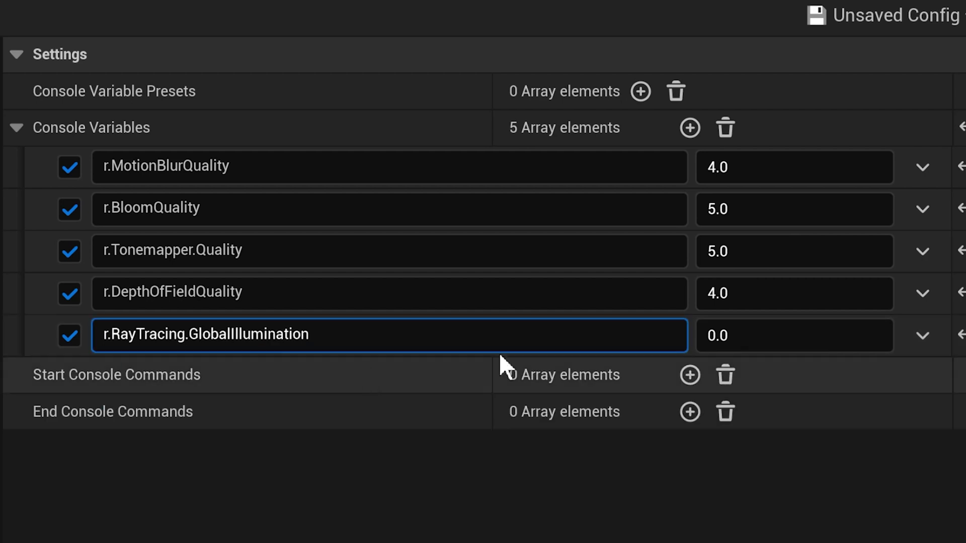
pyautogui.click(758, 325)
pyautogui.write('1')
pyautogui.press('Return')
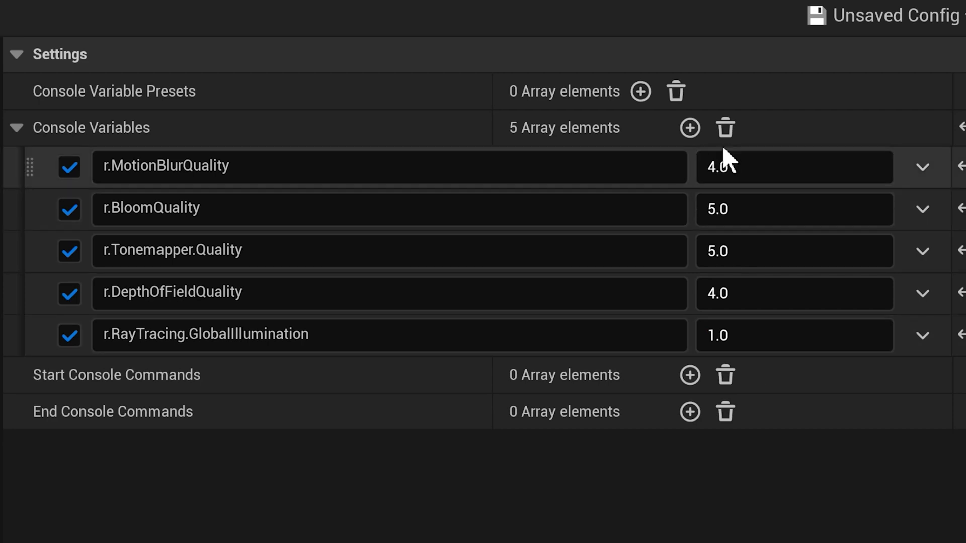
# - Add r.RayTracing.GlobalIllumination.MaxBounces as a sixth cvar with value 2.0
pyautogui.click(689, 127)
pyautogui.click(291, 385)
pyautogui.write('r')
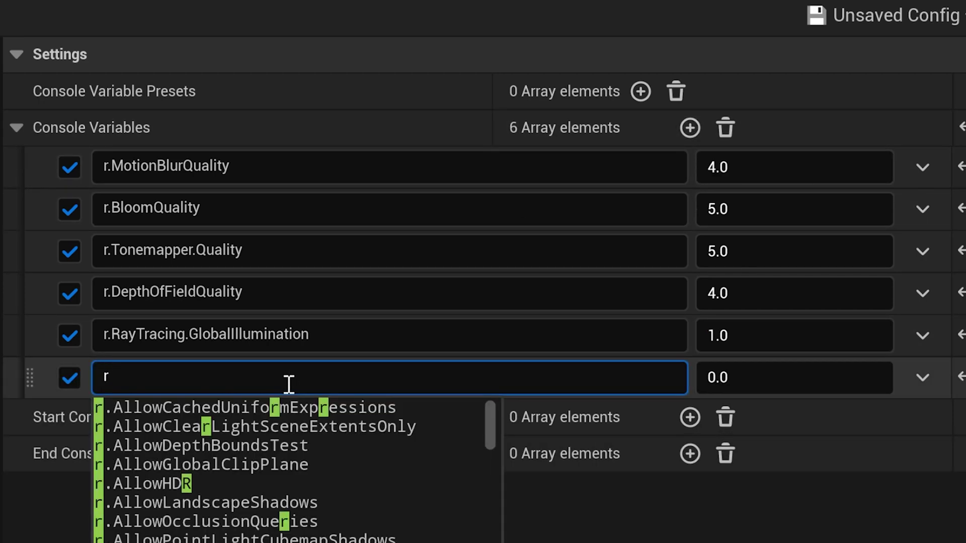
pyautogui.write('.RayTracing.GlobalIllumination.MaxBounces')
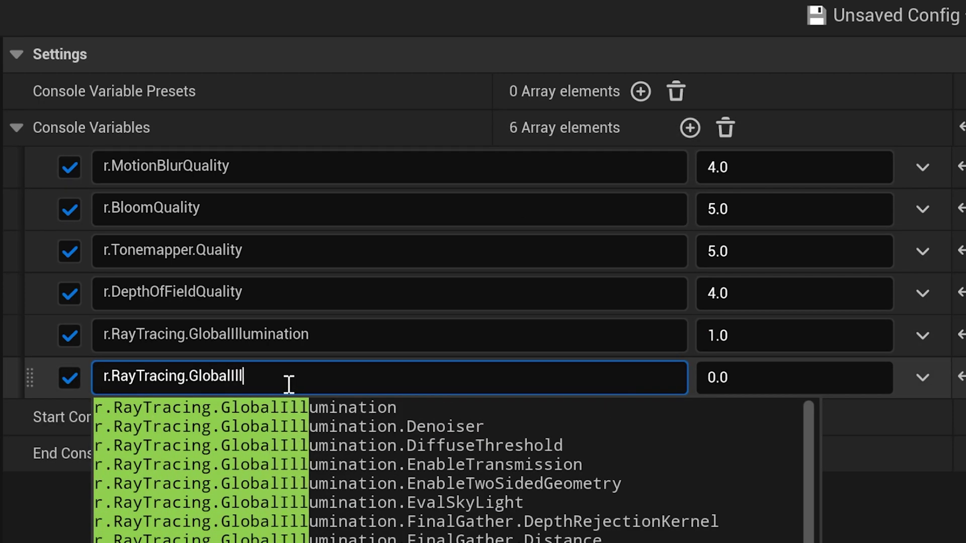
pyautogui.click(747, 384)
pyautogui.write('2')
pyautogui.press('Return')
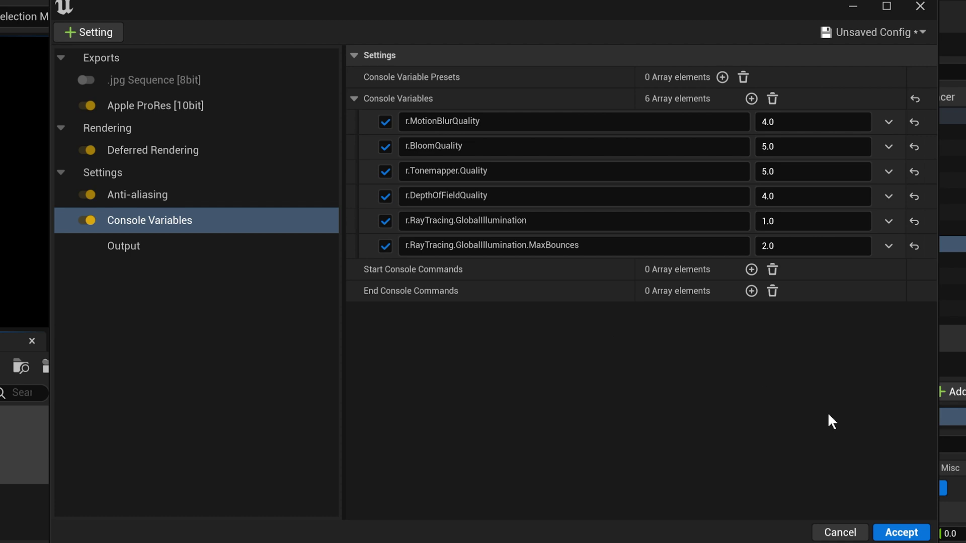
# - Accept the updated render settings and return to the Master job in the queue
pyautogui.click(893, 532)
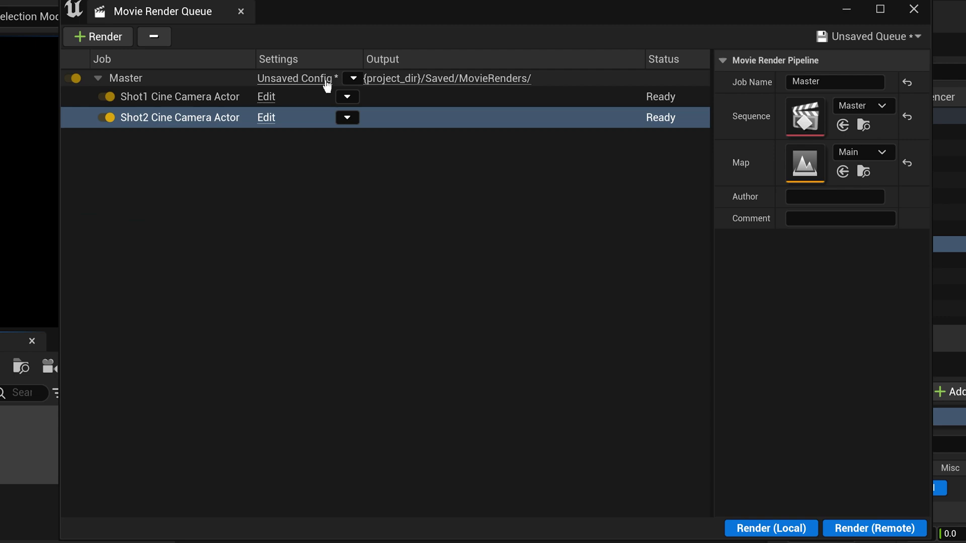
pyautogui.click(352, 77)
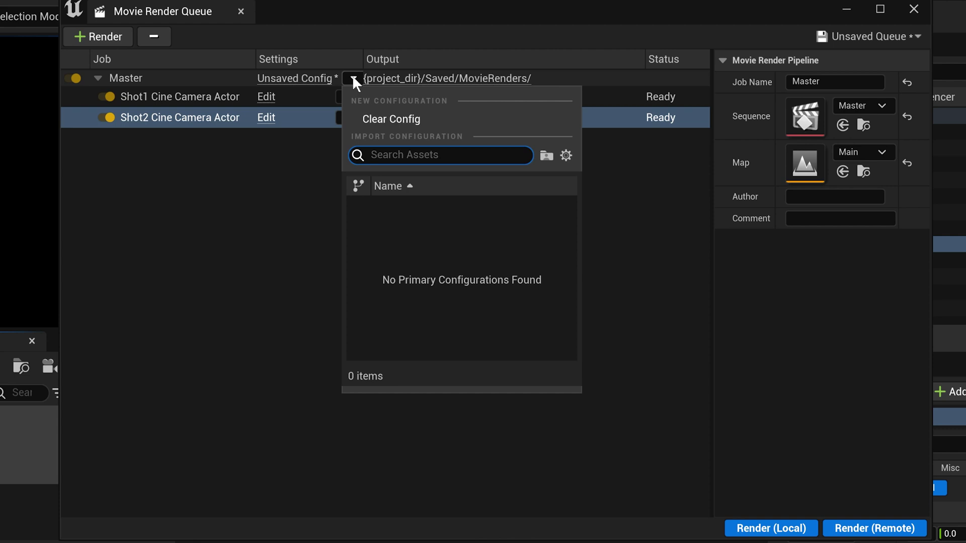
pyautogui.click(353, 77)
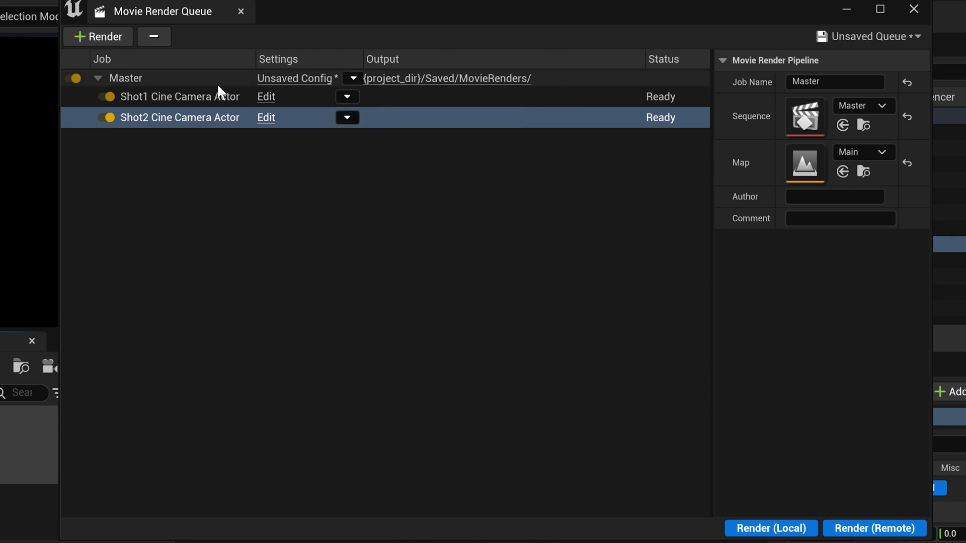
# - Save the configuration as preset RenderSettings_BasicVideo and accept it for the Master job
pyautogui.click(291, 79)
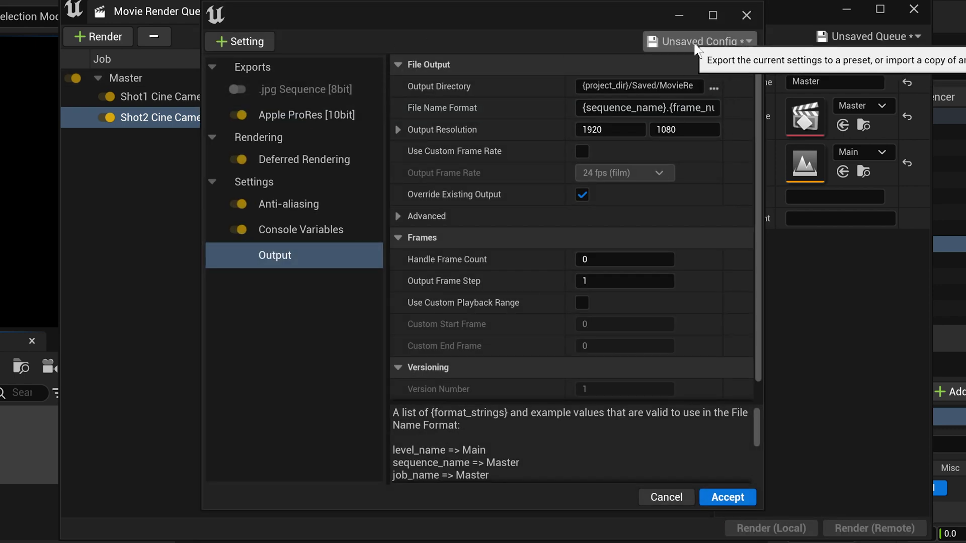
pyautogui.click(755, 42)
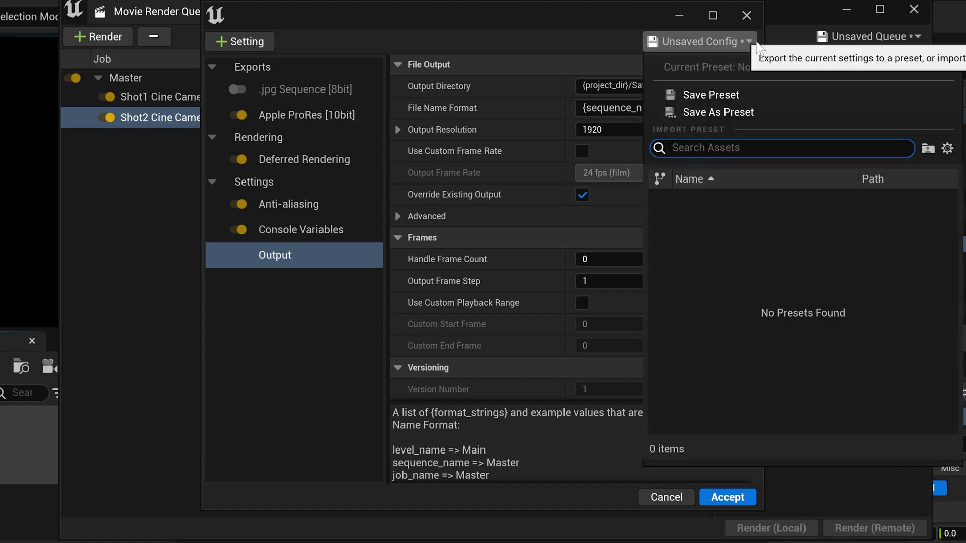
pyautogui.click(727, 94)
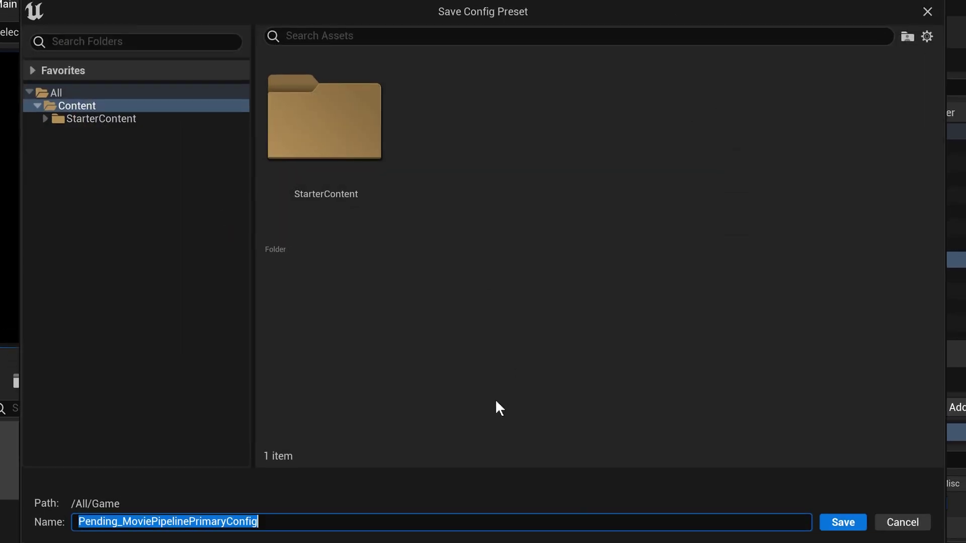
pyautogui.write('RenderSettings_BasicVideo')
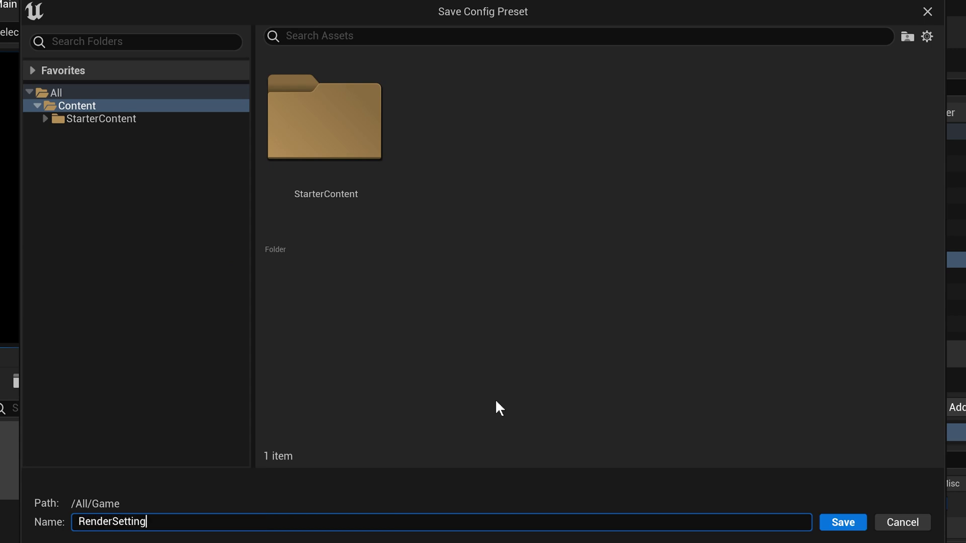
pyautogui.click(839, 521)
pyautogui.click(740, 497)
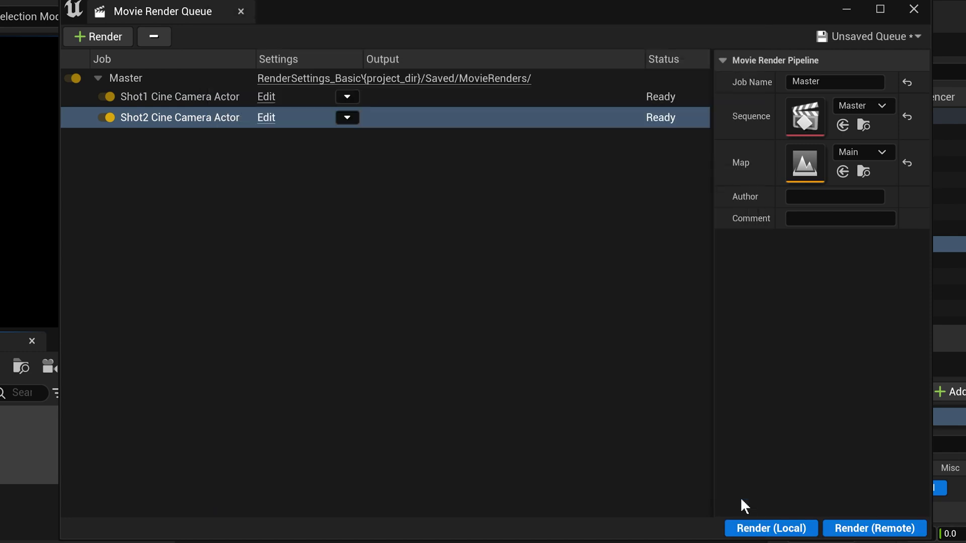
# - Assign the RenderSettings_BasicVideo preset to the Master job, render it locally, and open the output folder
pyautogui.moveTo(363, 59); pyautogui.dragTo(425, 57)
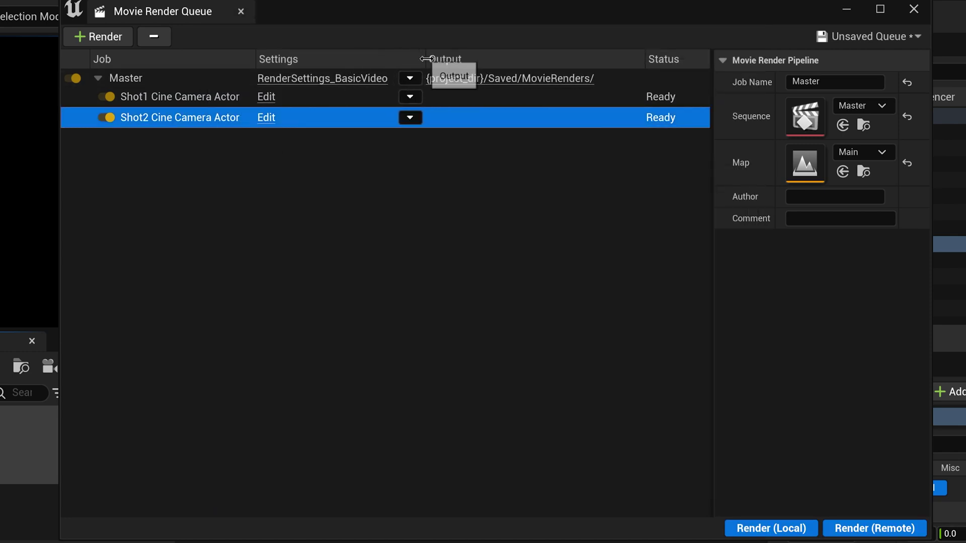
pyautogui.click(410, 78)
pyautogui.click(524, 233)
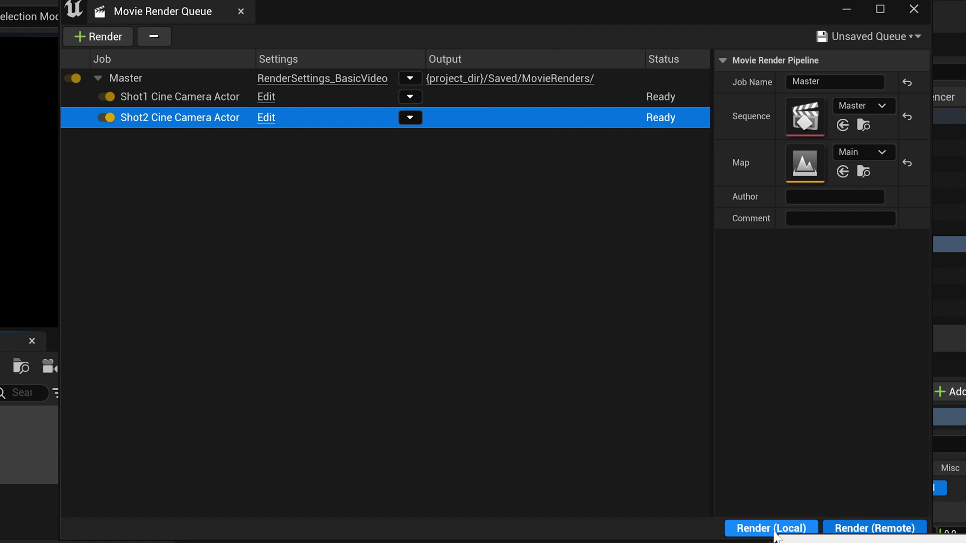
pyautogui.click(774, 529)
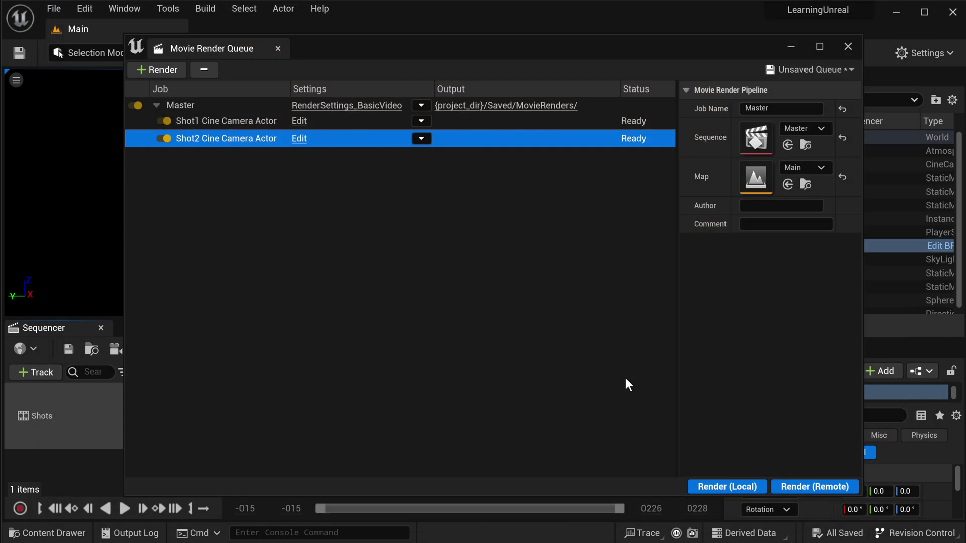
pyautogui.click(528, 106)
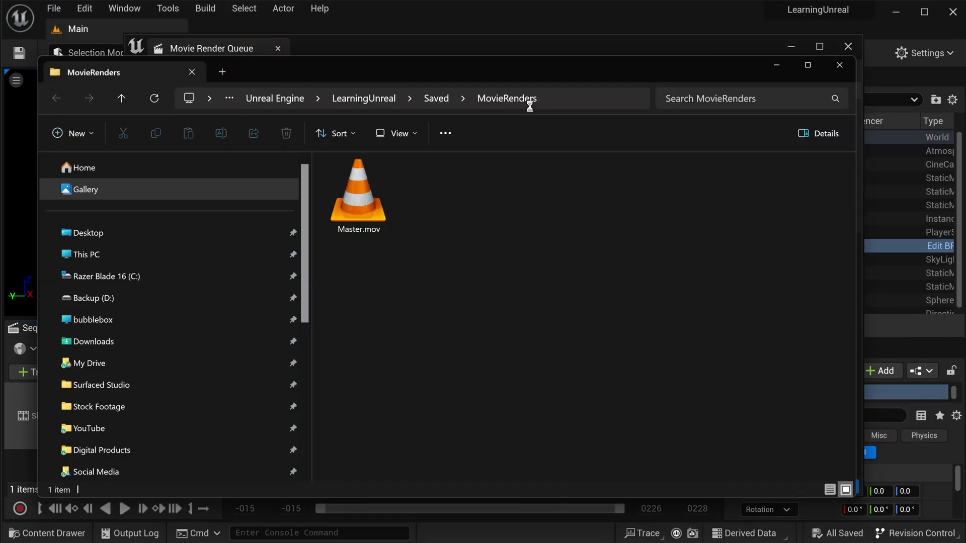
# - Play Master.mov from MovieRenders, then close the video player and the output folder
pyautogui.click(369, 207)
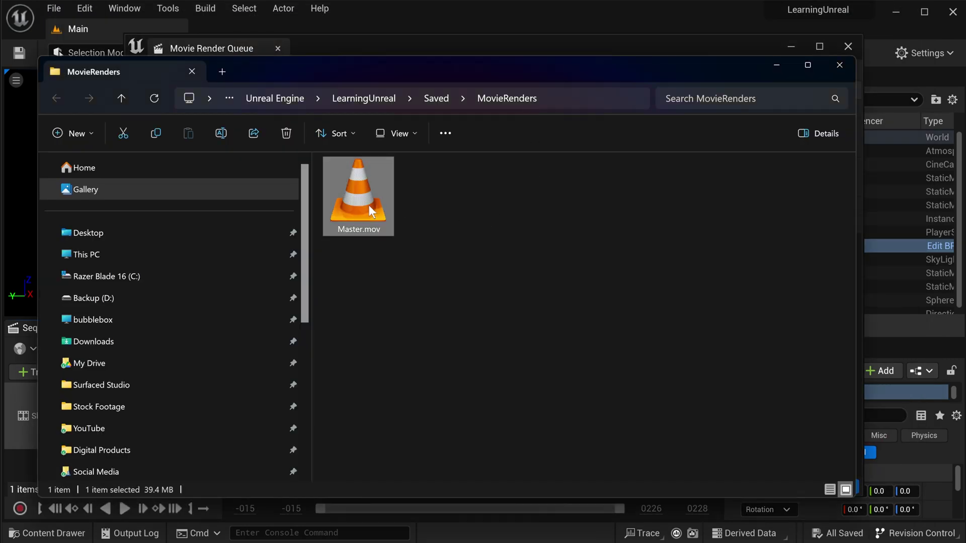
pyautogui.doubleClick(370, 205)
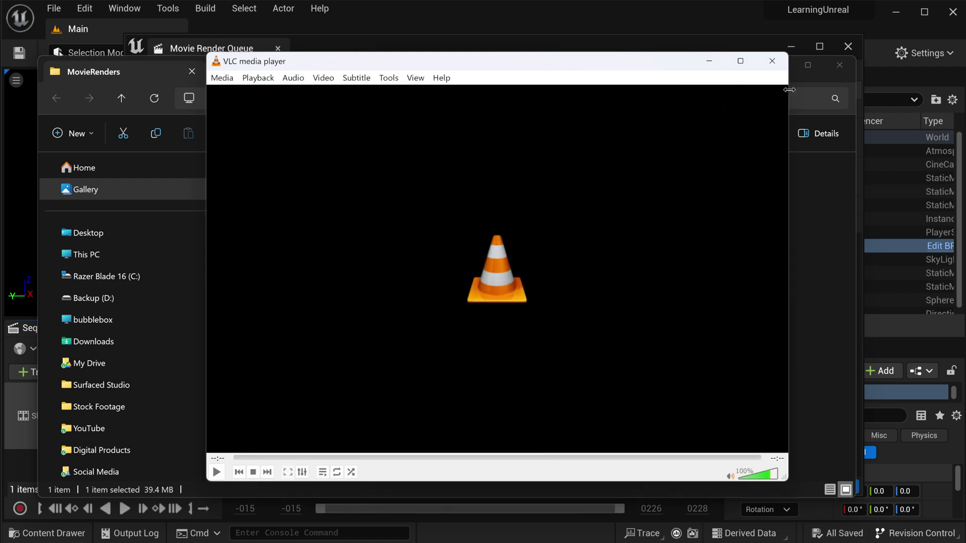
pyautogui.click(773, 60)
pyautogui.hotkey('alt', 'F4')
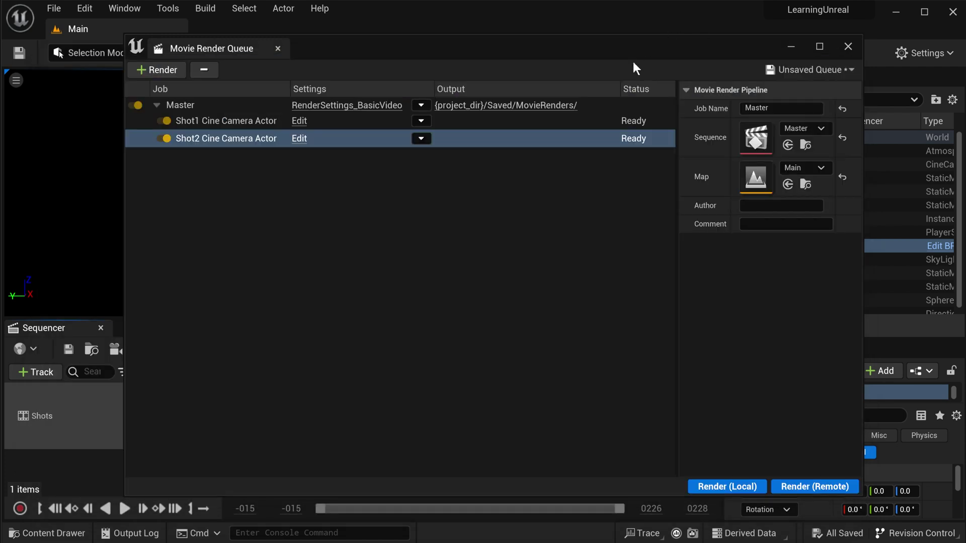
# - Enable the .jpg Sequence [8bit] export in RenderSettings_BasicVideo, then render Master locally again
pyautogui.click(358, 105)
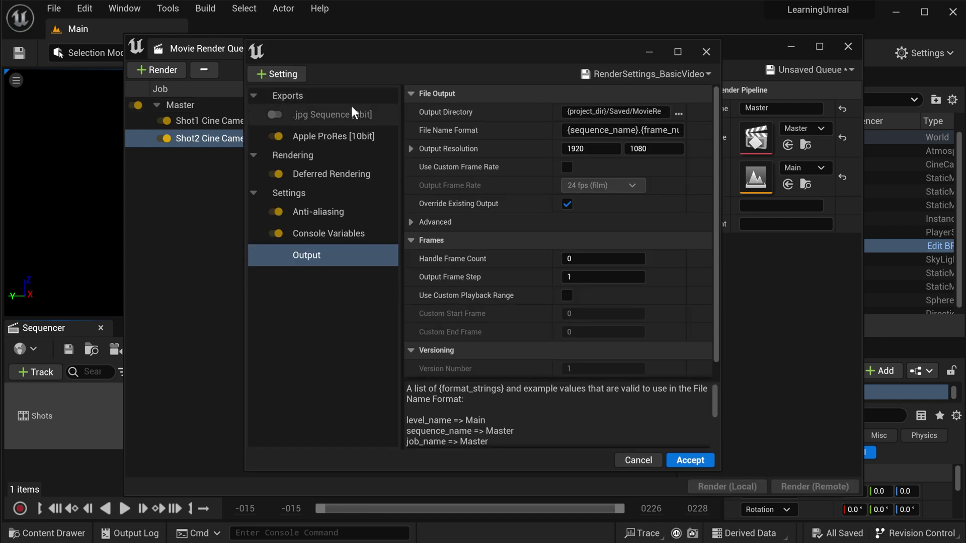
pyautogui.click(277, 115)
pyautogui.click(684, 463)
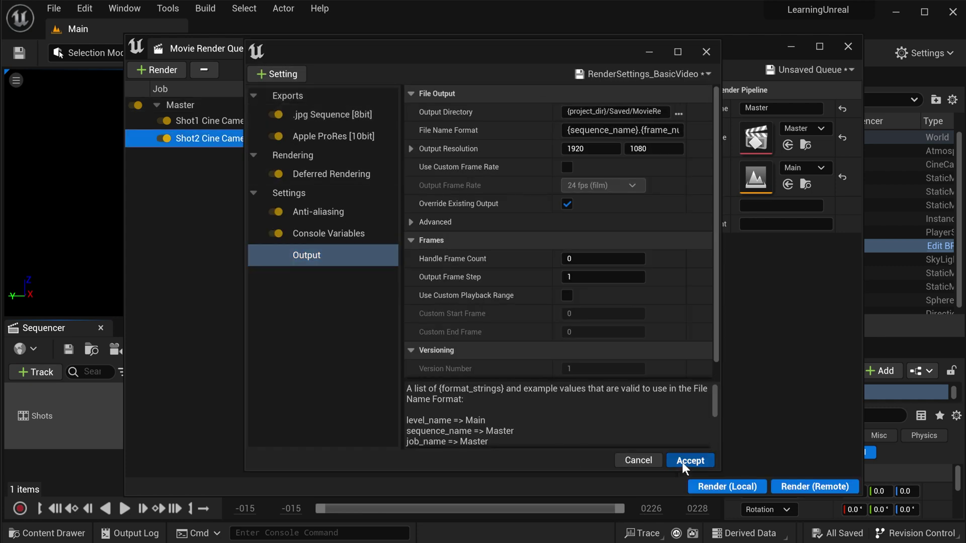
pyautogui.click(724, 487)
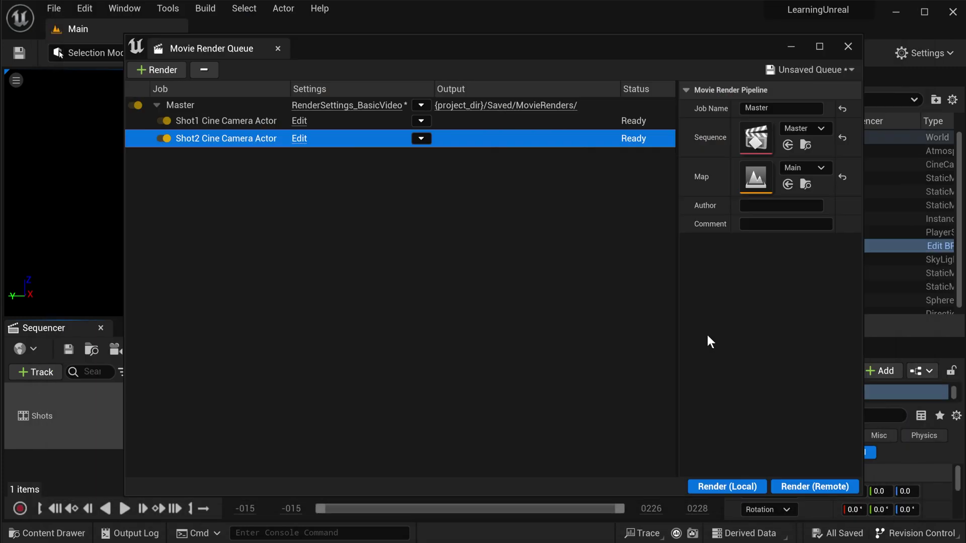
pyautogui.click(524, 106)
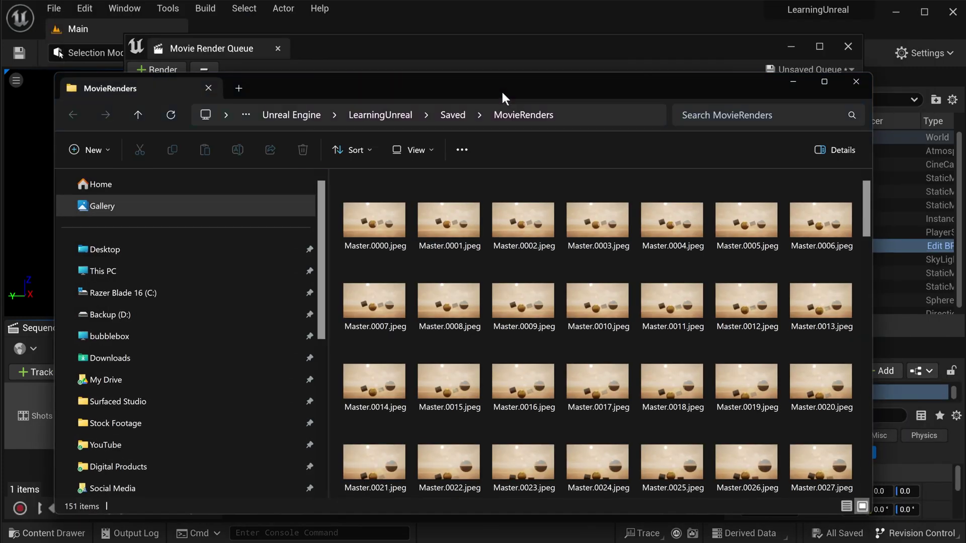
# - Scroll through the 151 Master.####.jpeg frames in the MovieRenders folder, from Master.0000.jpeg onward
pyautogui.moveTo(501, 90); pyautogui.dragTo(496, 23)
pyautogui.click(375, 160)
pyautogui.scroll(-5, 485, 215)
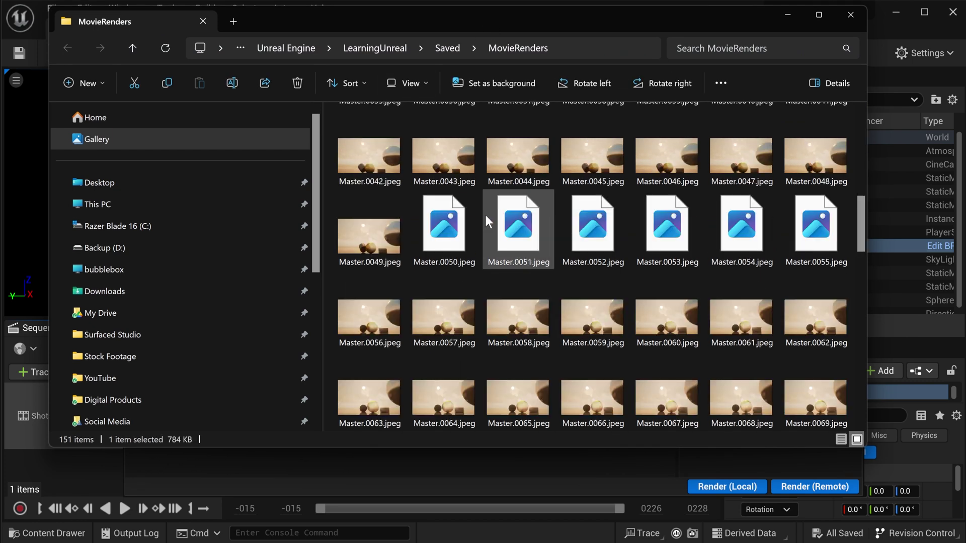
pyautogui.scroll(-9, 485, 215)
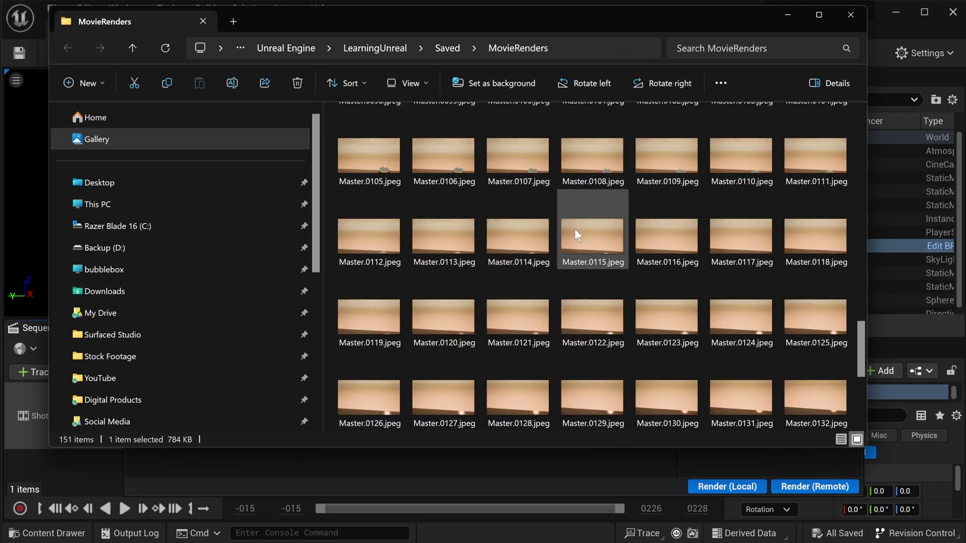
pyautogui.scroll(-3, 574, 228)
pyautogui.scroll(20, 507, 382)
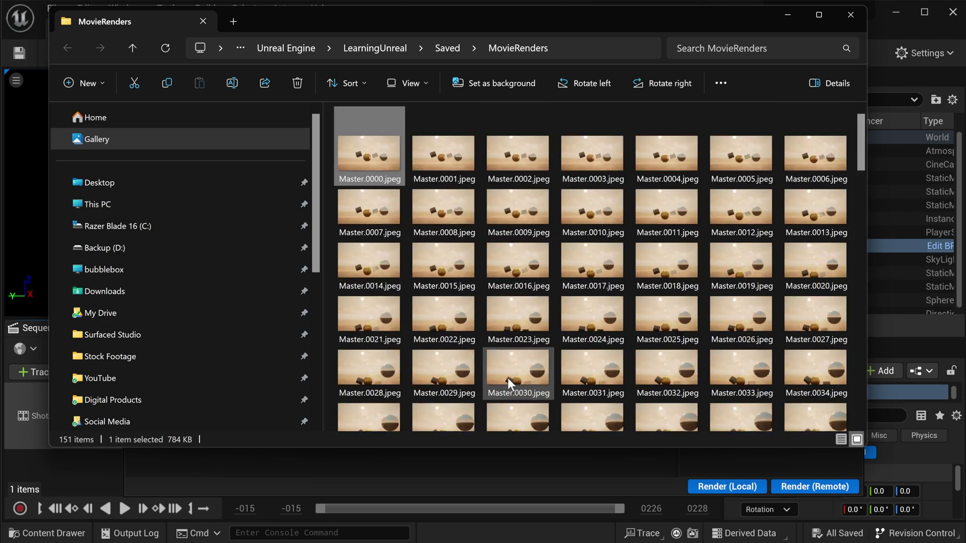